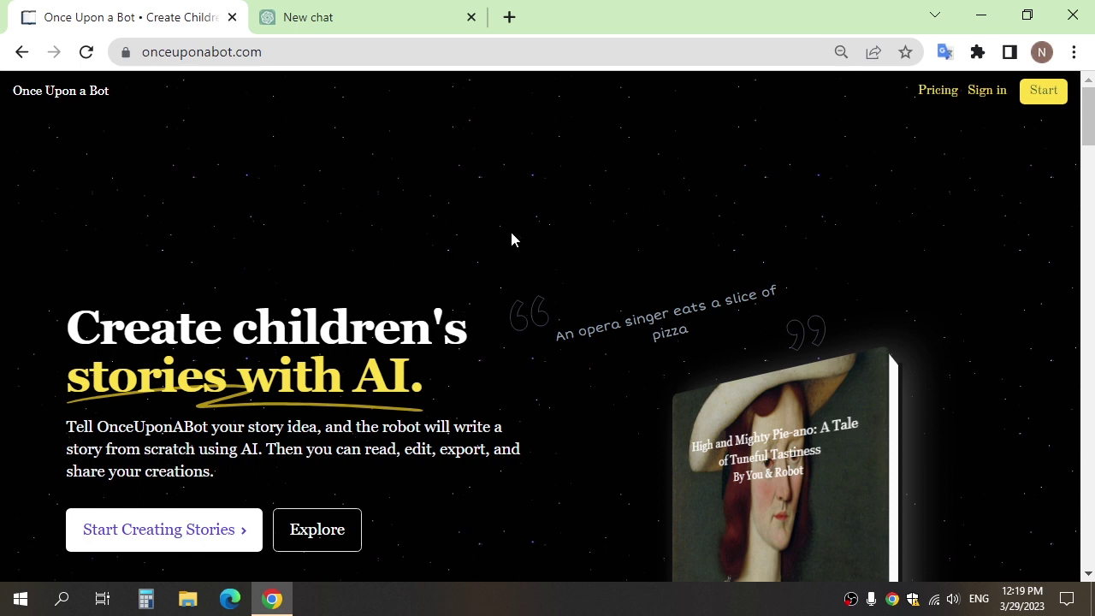
Step: Register a new account with an email address and password to start creating stories, and dismiss the account notice
scroll(511, 239, "down", 3)
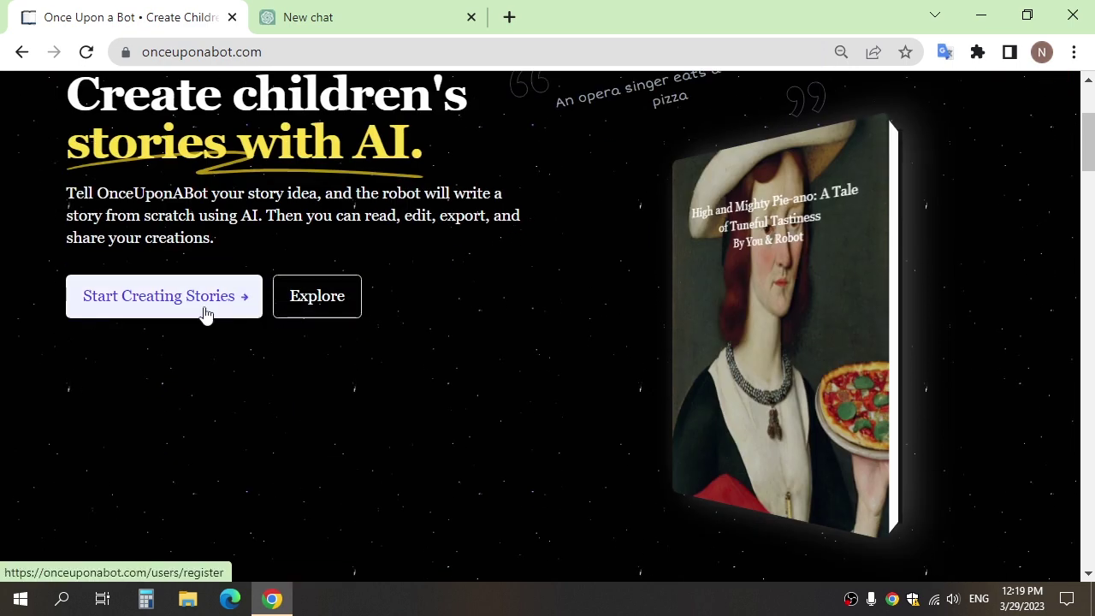
left_click(206, 314)
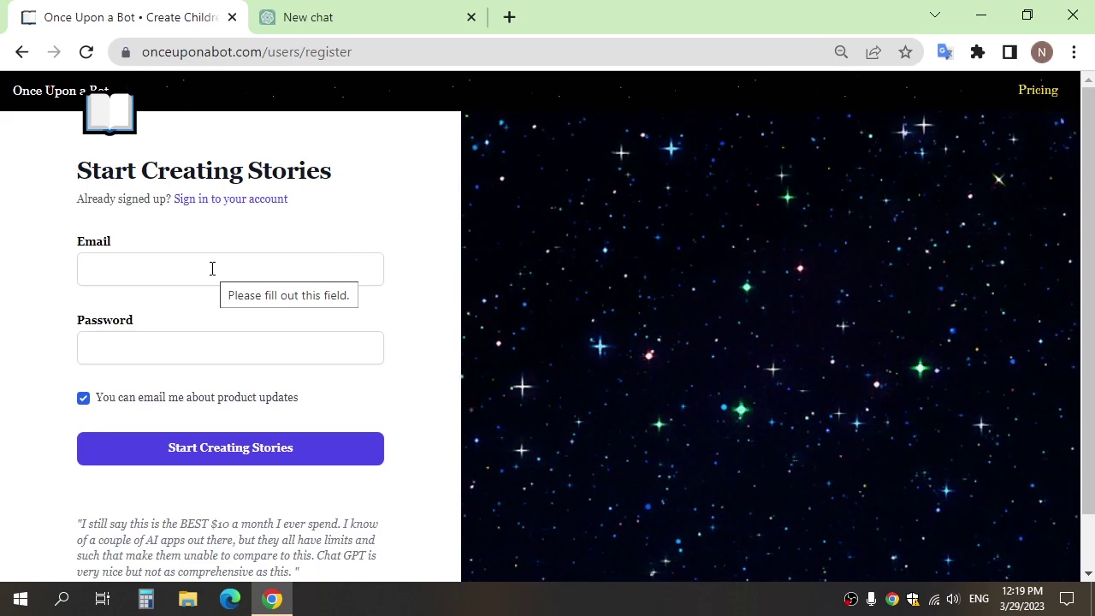
left_click(211, 269)
key("ctrl+v")
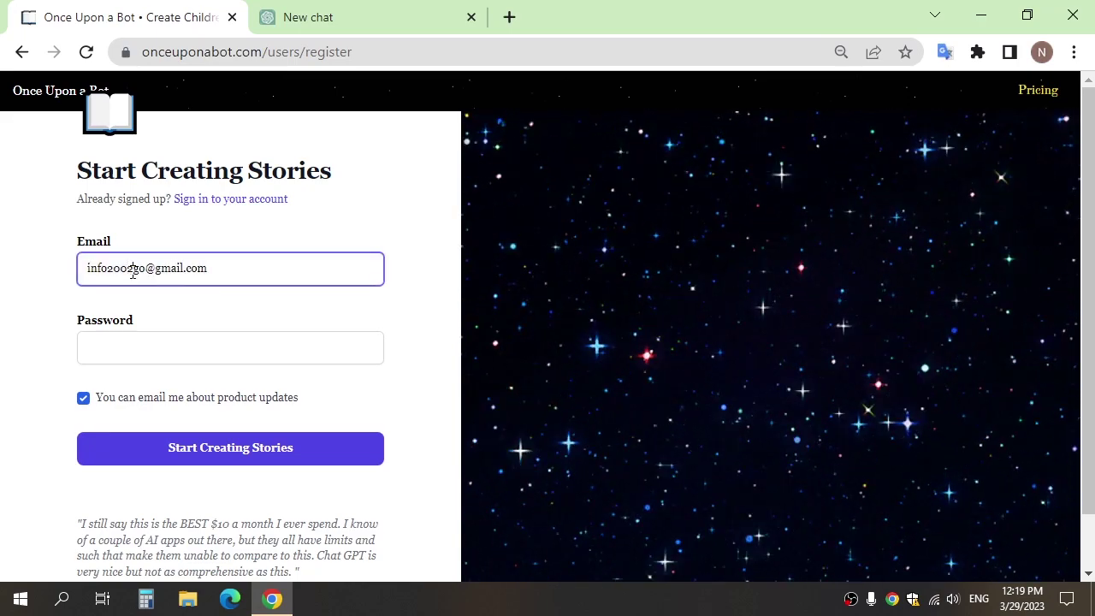
left_click(143, 355)
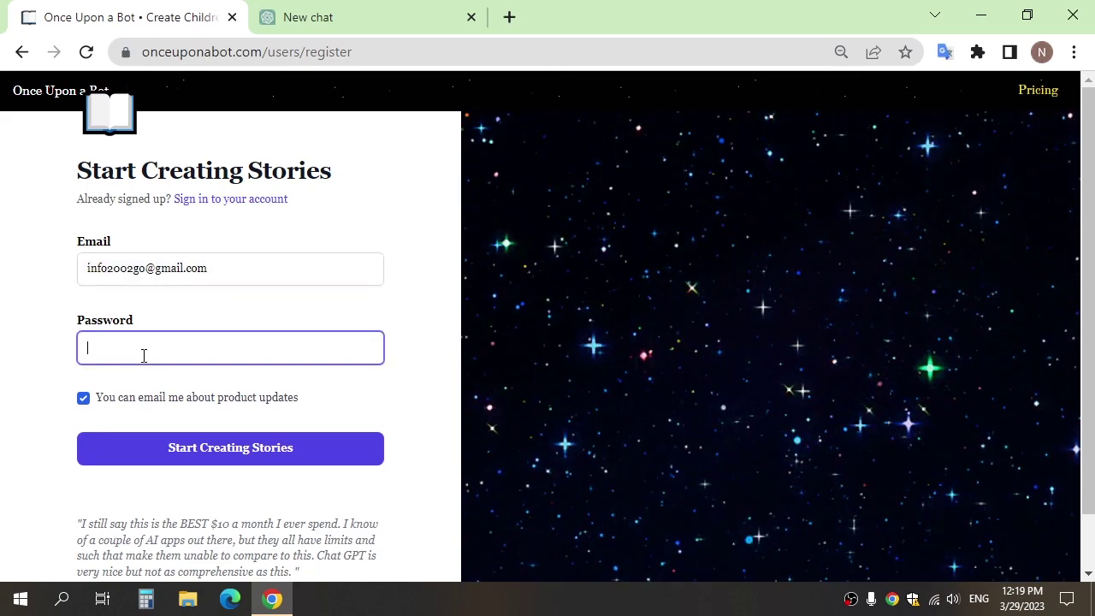
type("•••••••")
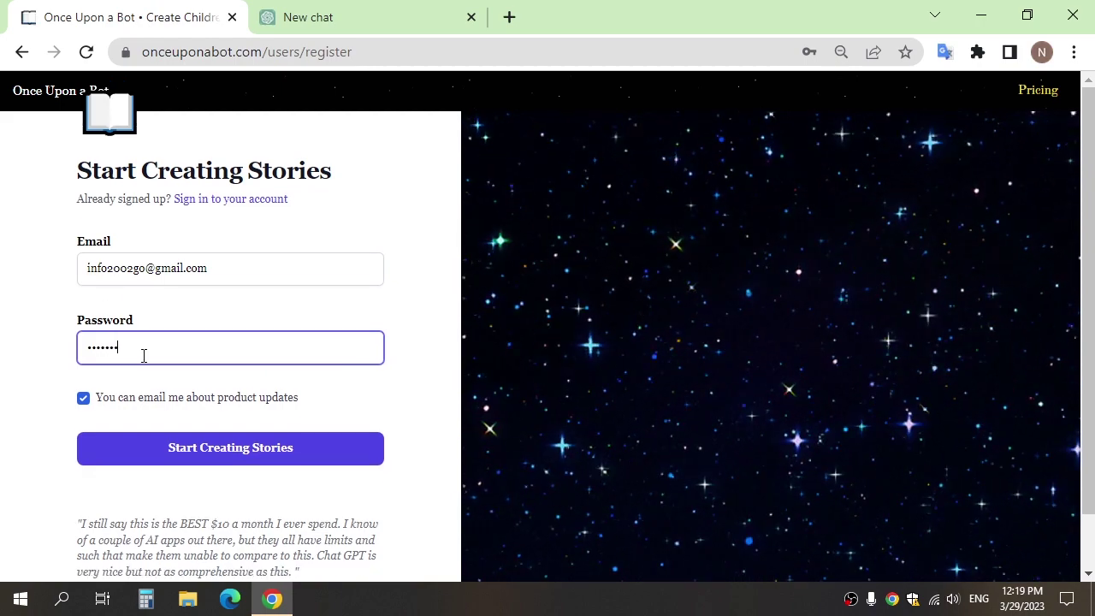
type("•••")
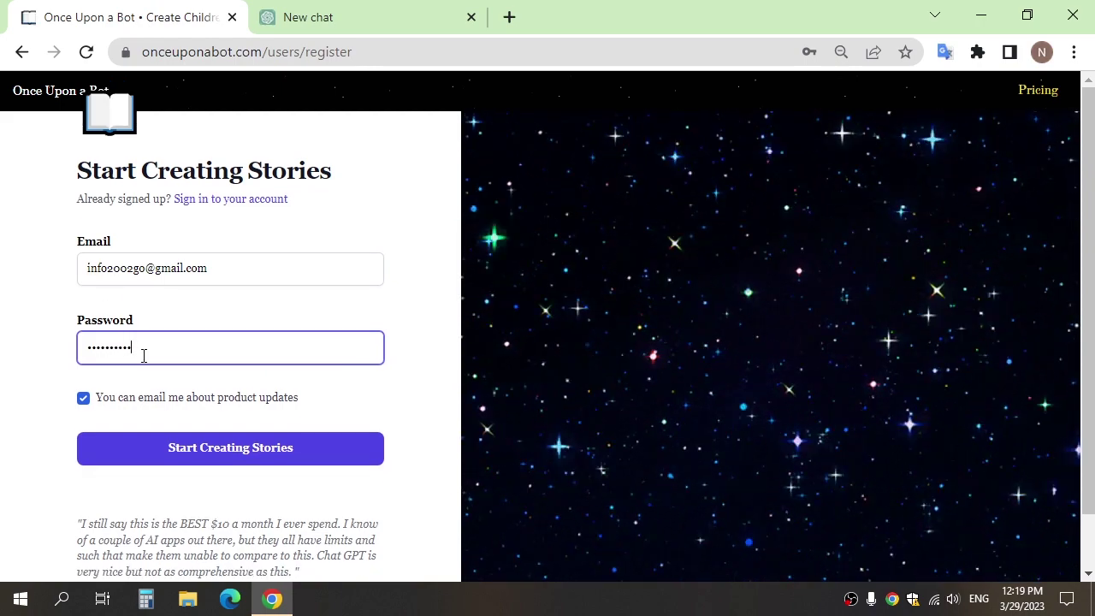
type("••")
left_click(221, 459)
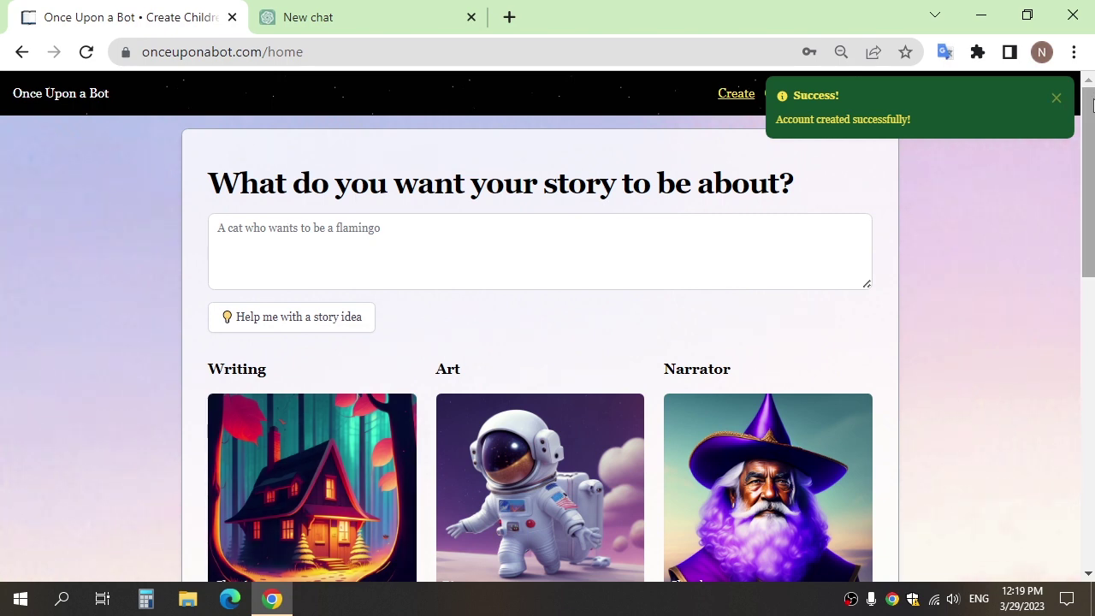
left_click(1055, 98)
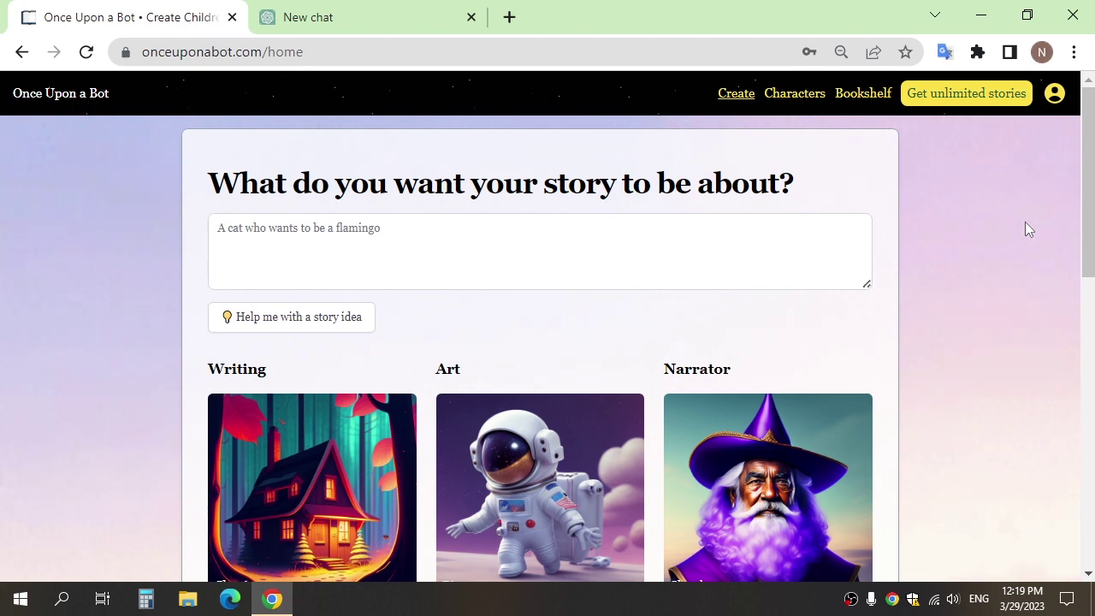
Step: Close the ChatGPT tab and fill in the story idea "A young dragon who dreams of soaring in the sky."
key("ctrl+Tab")
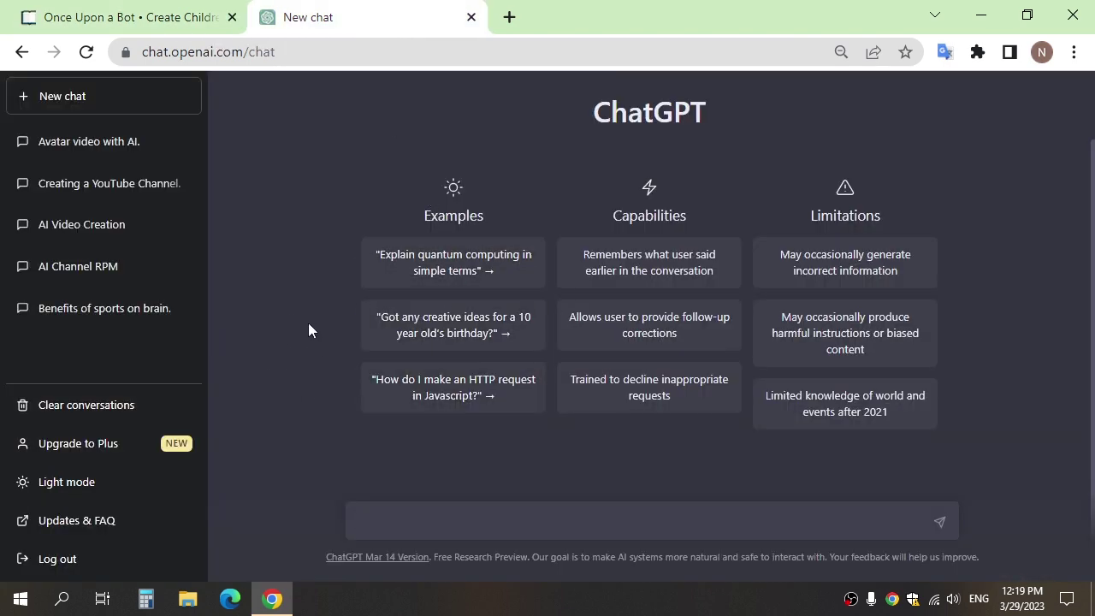
key("ctrl+w")
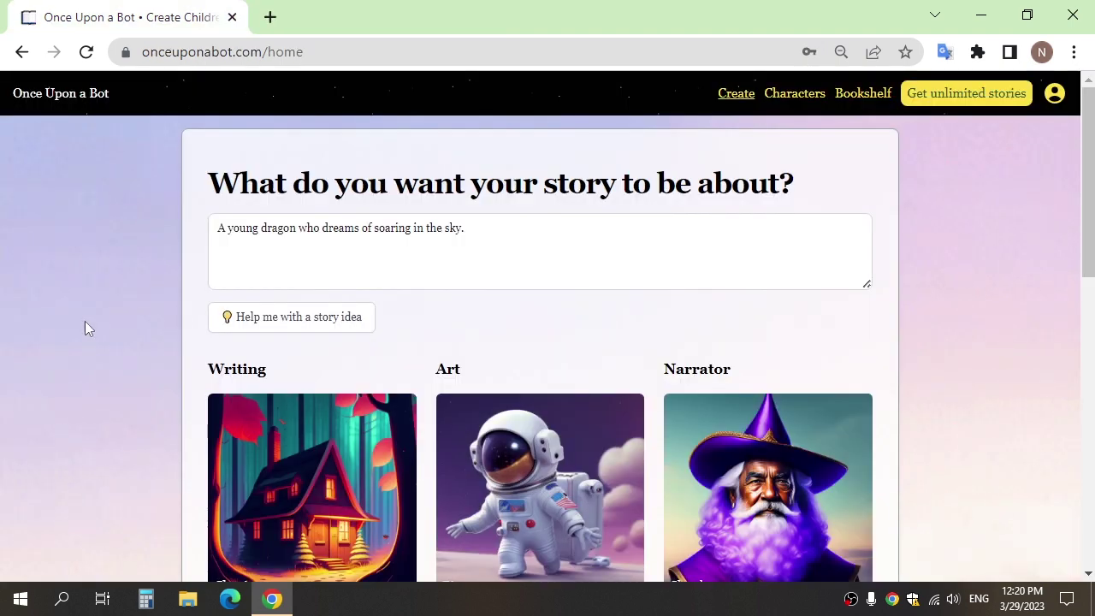
Step: Set the story's writing style to Shakespeare and its art style to Dreamy
scroll(85, 329, "down", 3)
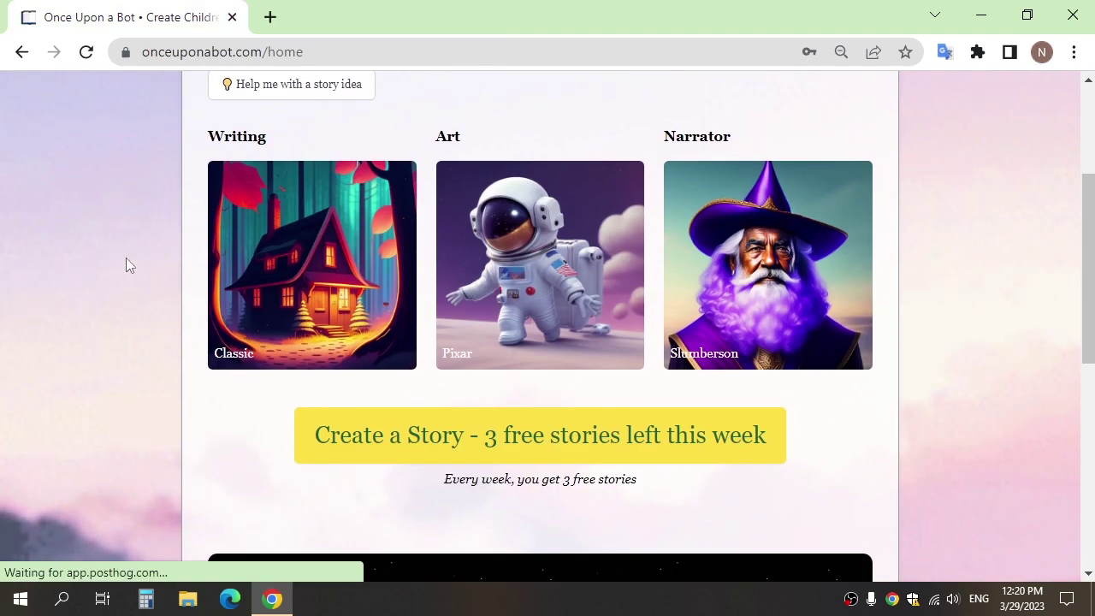
left_click(285, 287)
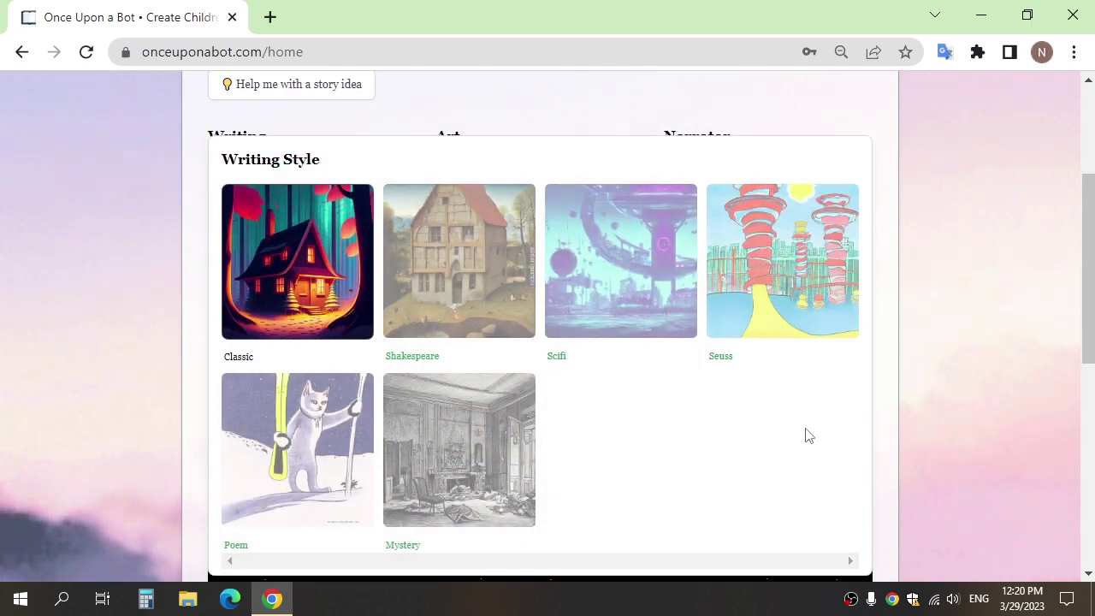
left_click(454, 286)
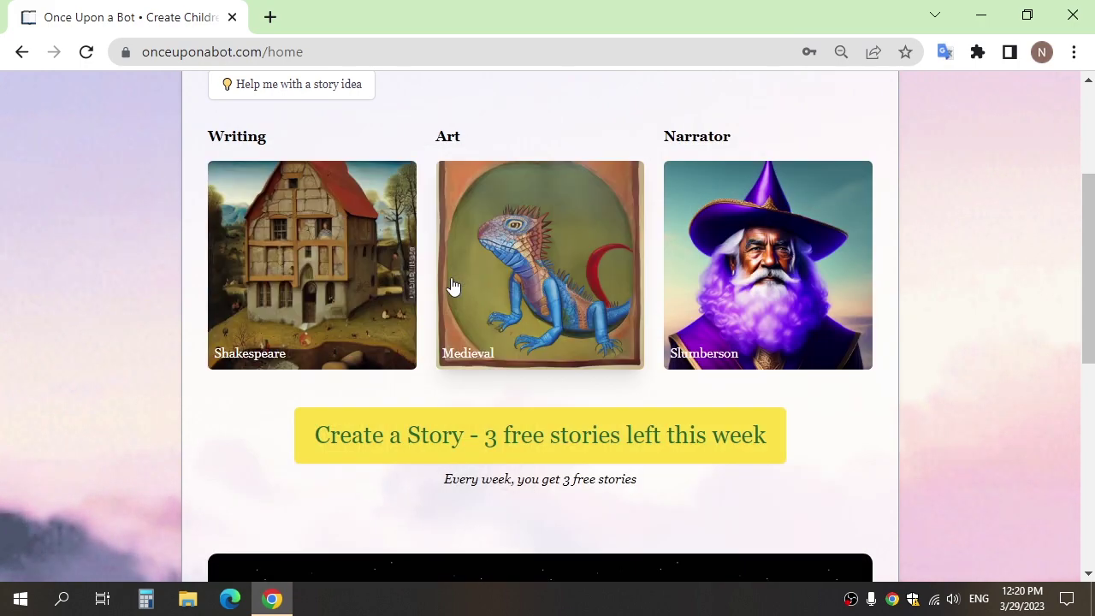
left_click(540, 274)
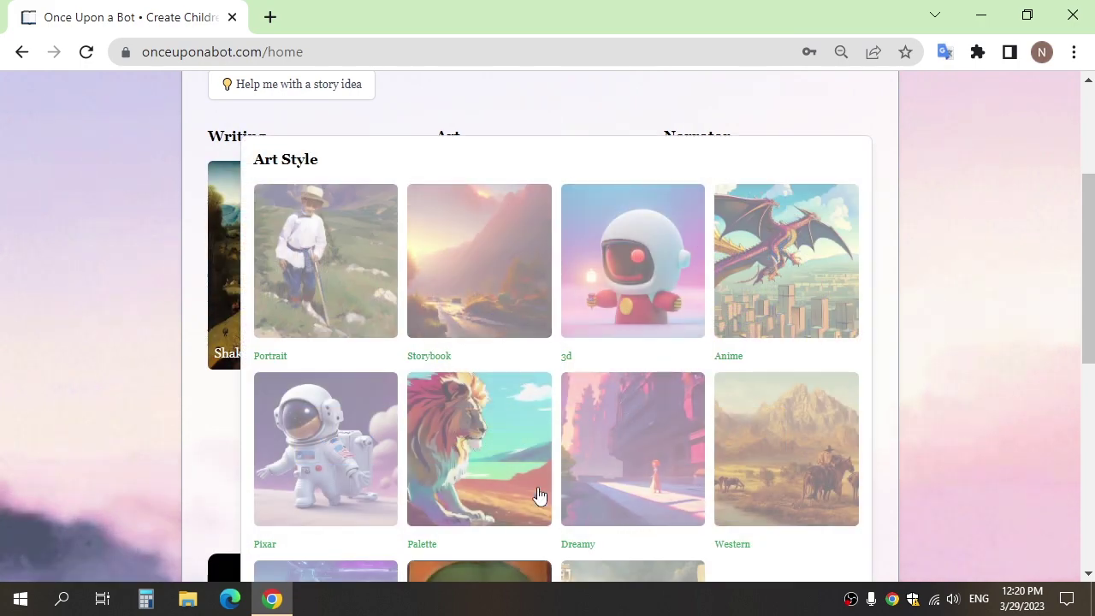
left_click(614, 500)
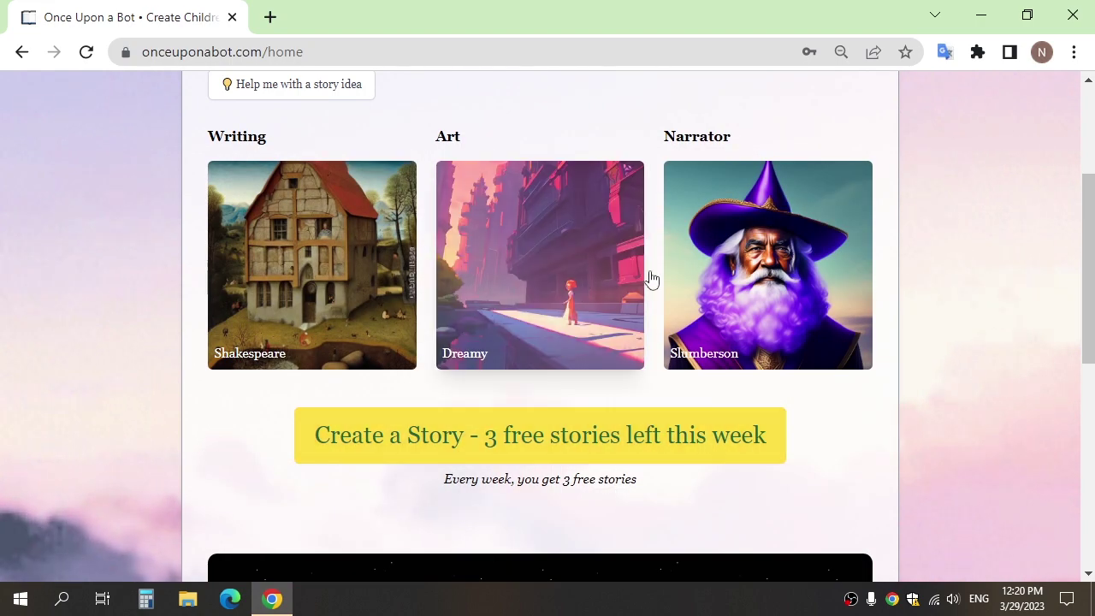
Step: Look through the available narrators, keep Slumberson, and create the story
left_click(828, 362)
scroll(631, 345, "down", 3)
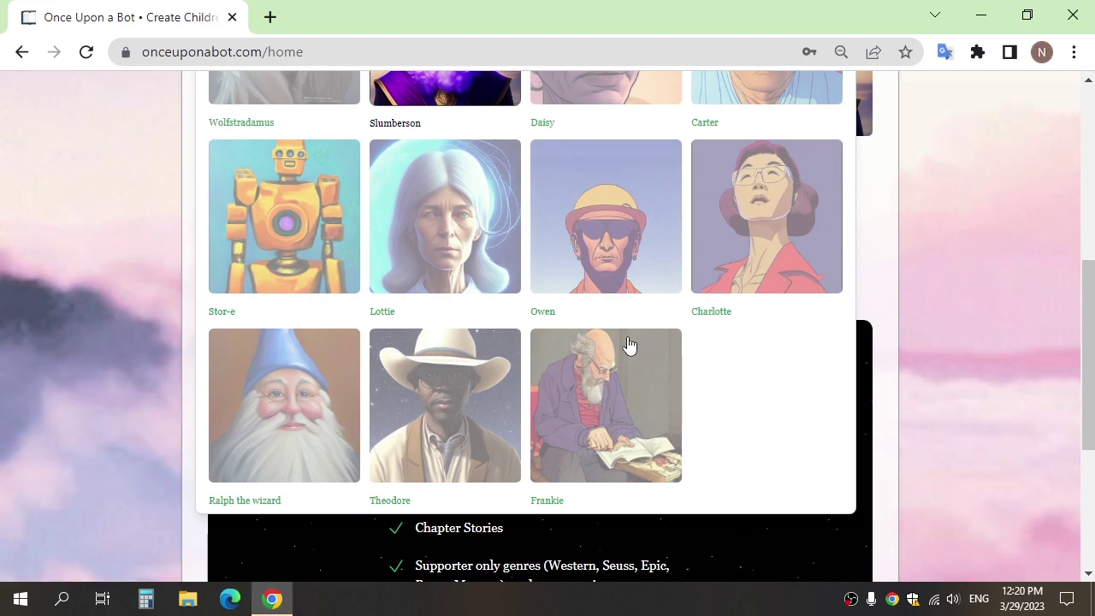
scroll(599, 325, "up", 3)
left_click(517, 293)
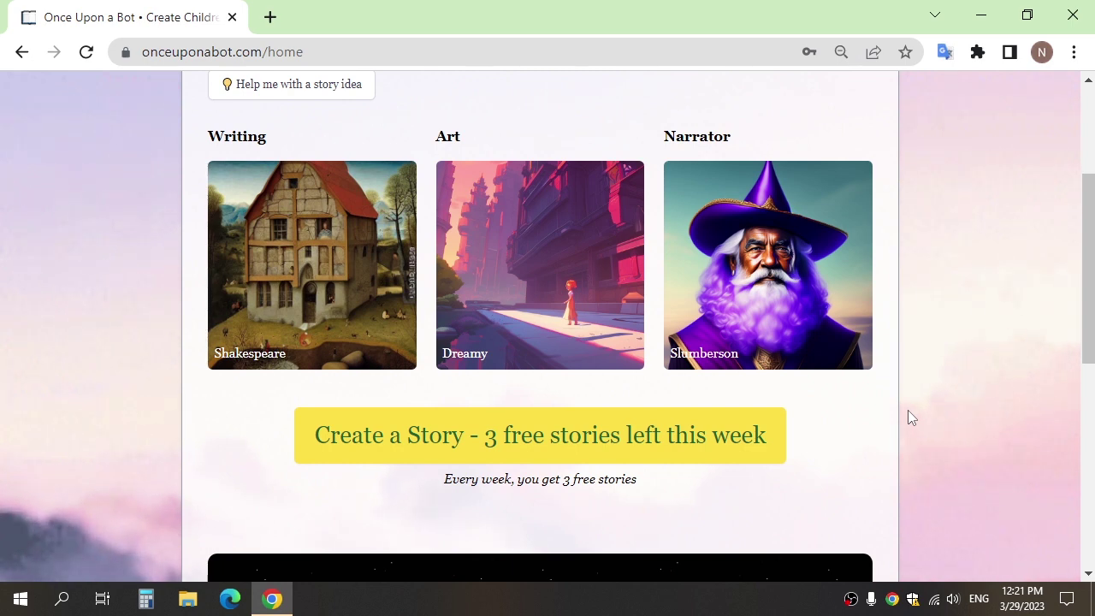
left_click(537, 443)
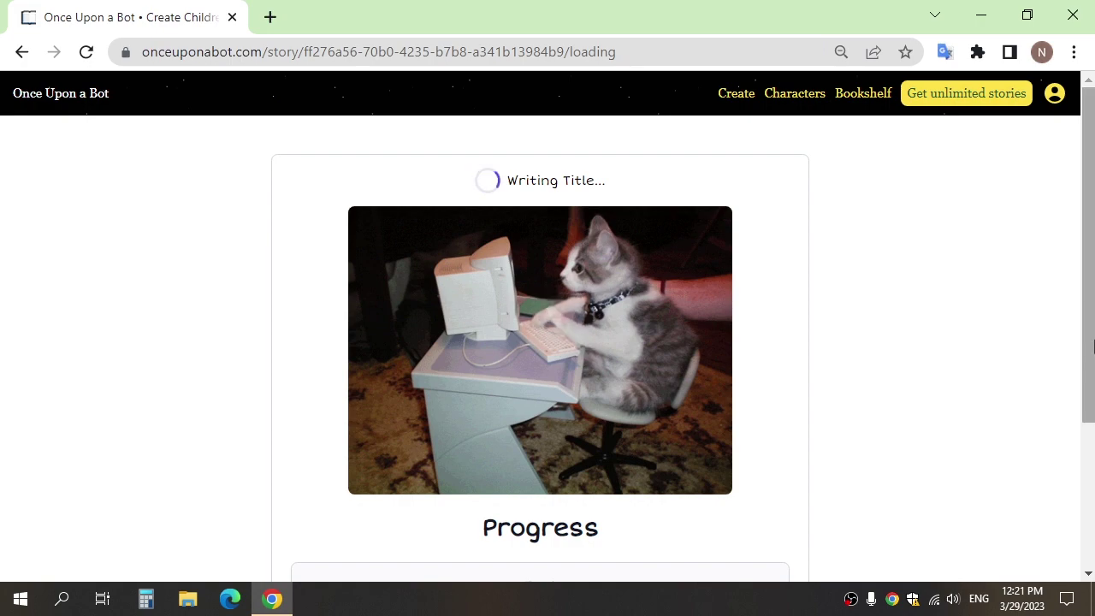
Step: Follow the story's generation until it is ready and open the finished book at its first page
left_click_drag(1091, 252, 1092, 291)
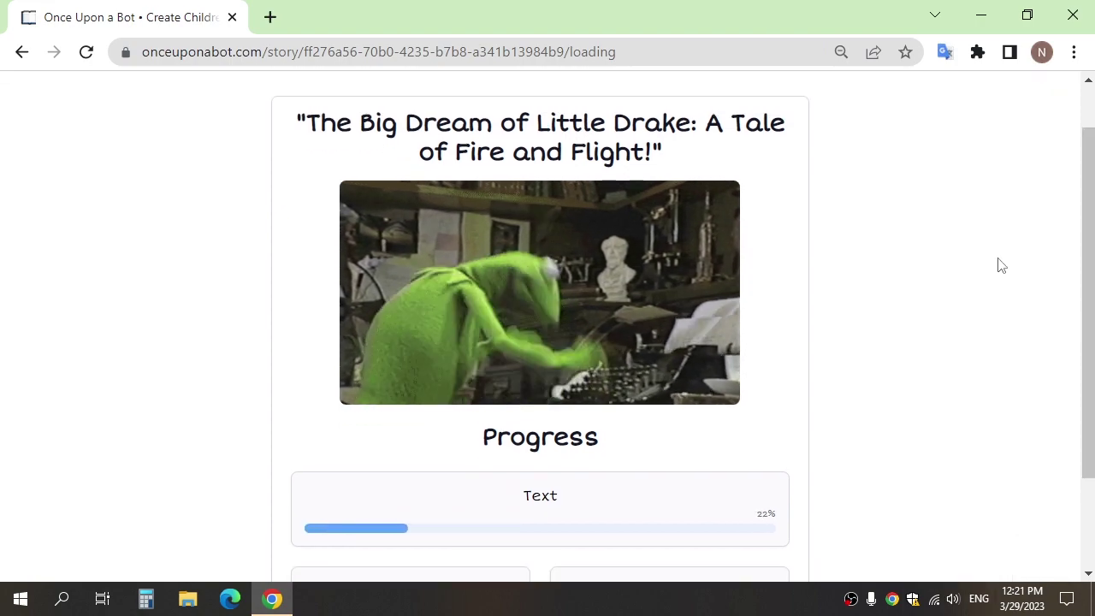
scroll(999, 265, "down", 2)
scroll(1092, 286, "up", 1)
scroll(1092, 286, "down", 1)
scroll(1092, 291, "down", 4)
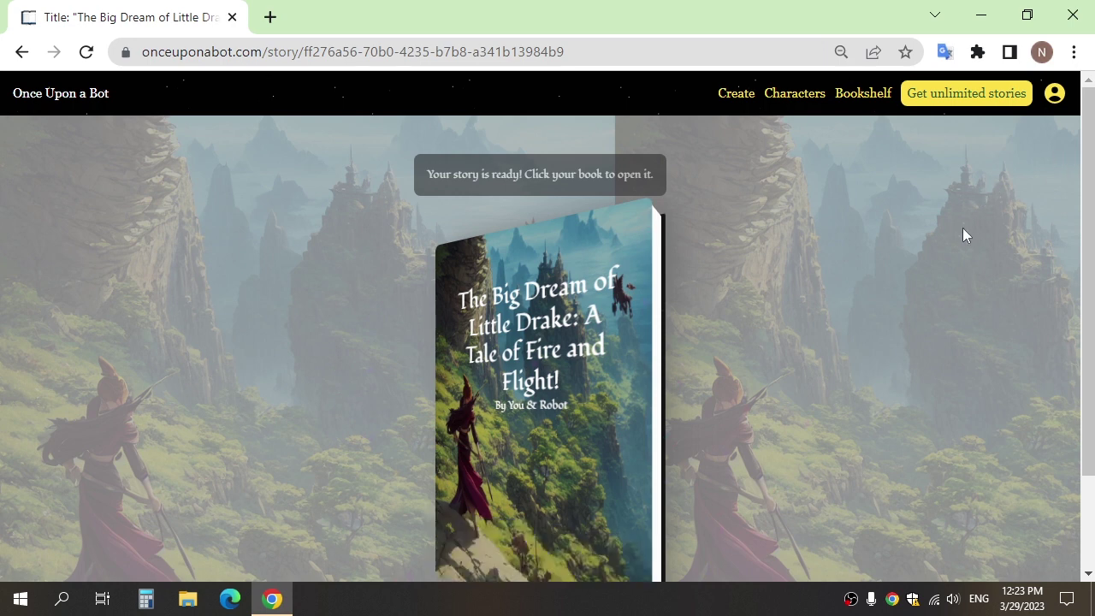
left_click_drag(1093, 175, 1093, 241)
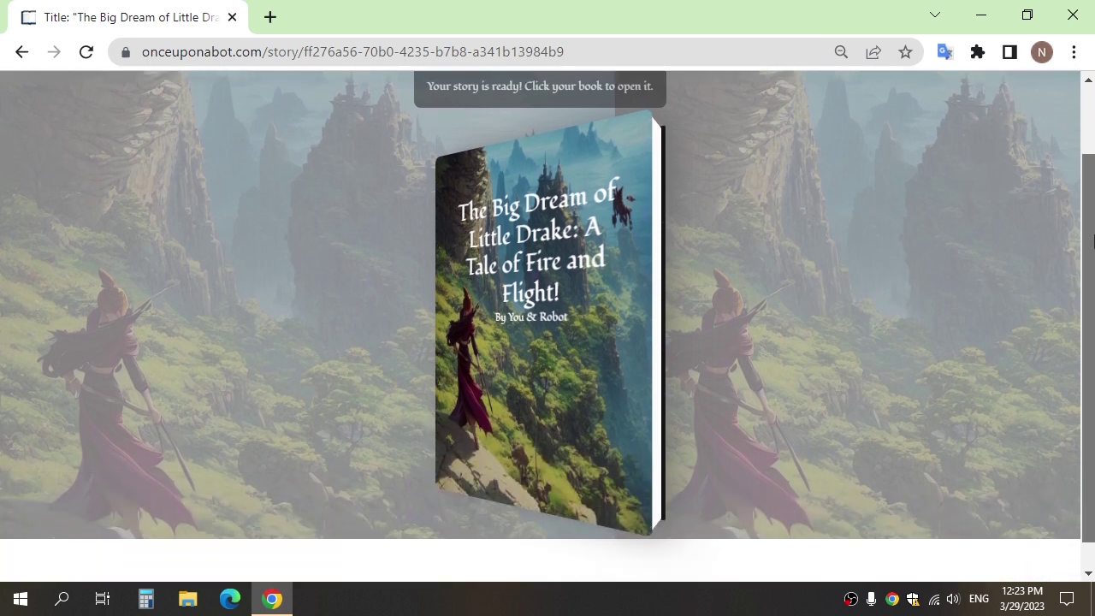
scroll(534, 231, "down", 1)
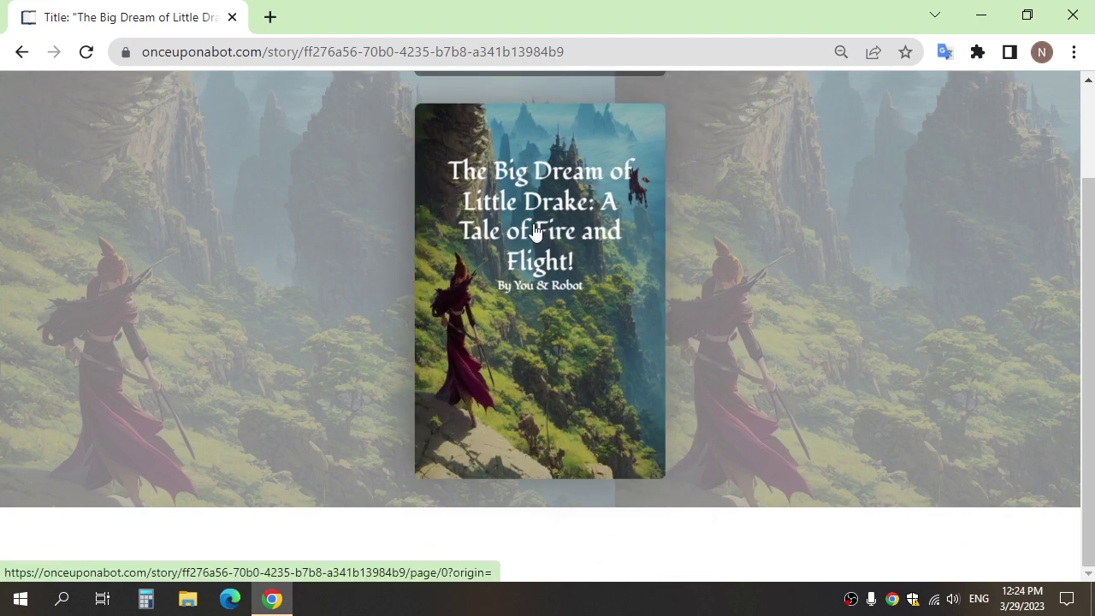
left_click(534, 231)
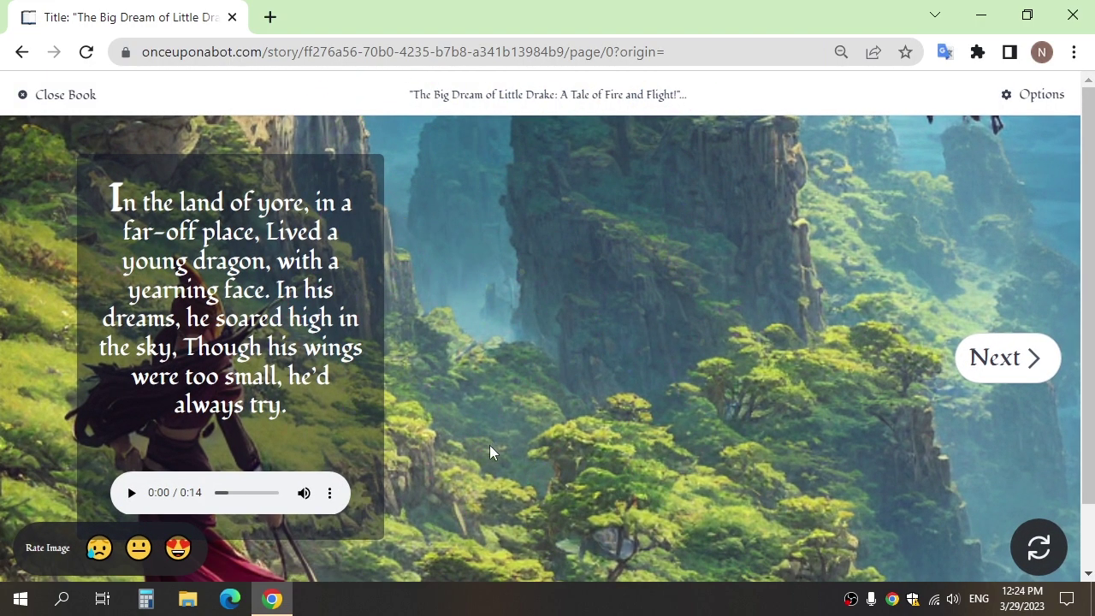
Step: View the first page's text in its editor and close the editor without changes
left_click(254, 210)
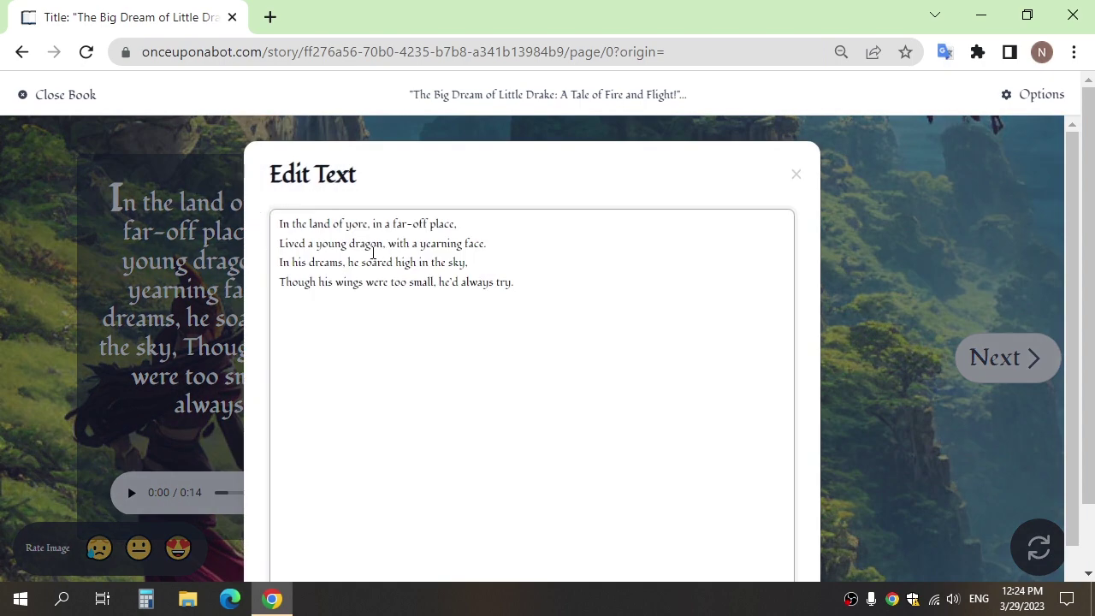
scroll(390, 321, "down", 1)
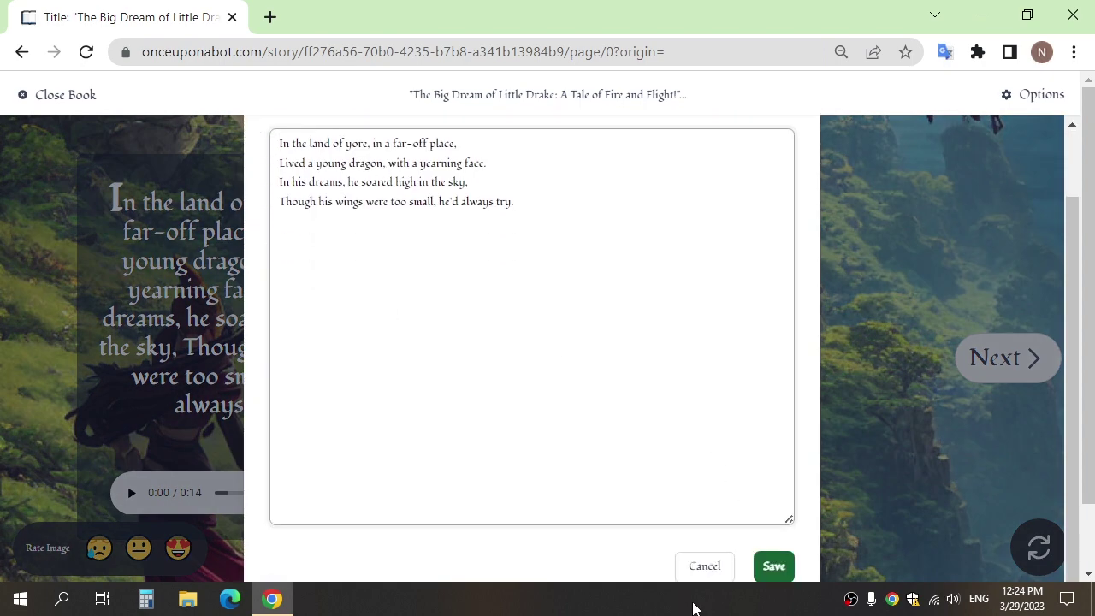
scroll(667, 548, "up", 1)
left_click(793, 178)
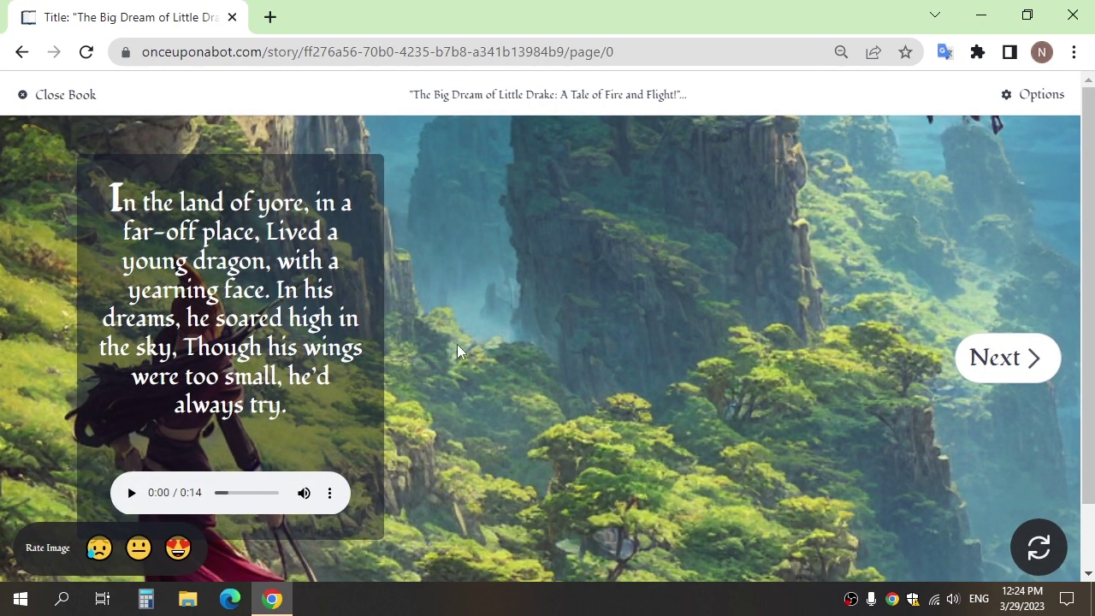
Step: Play the first page's narration and page forward to the book's third page
left_click(132, 494)
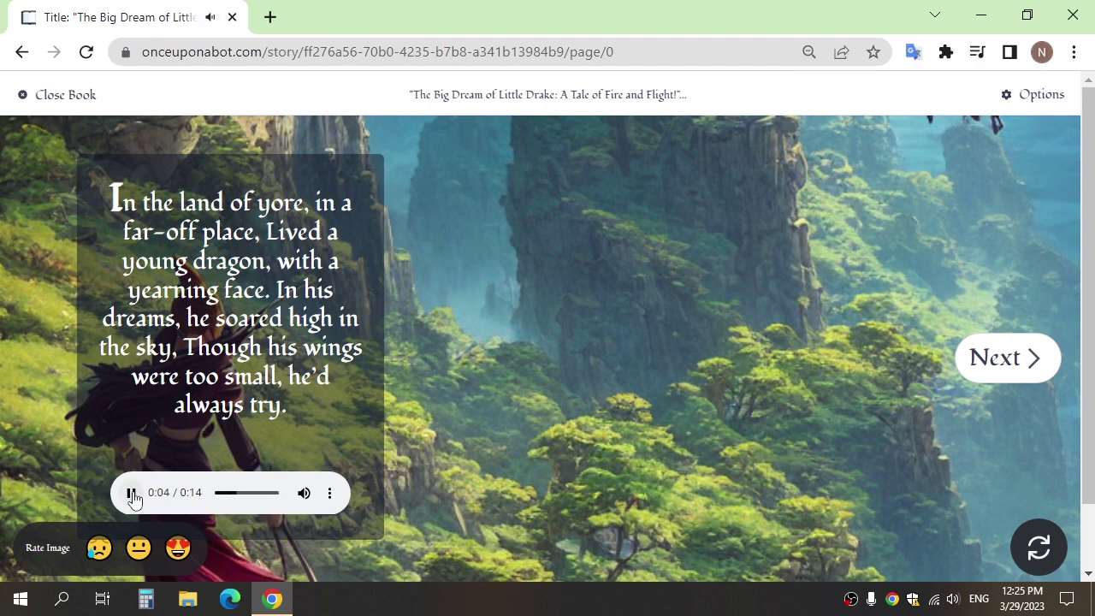
left_click(1002, 357)
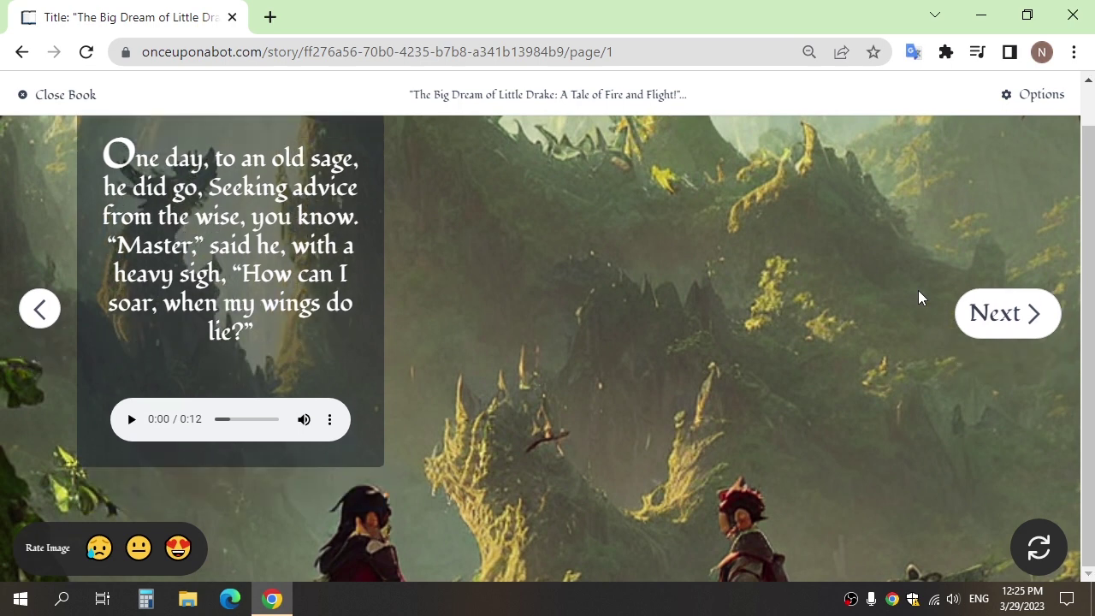
left_click(1035, 360)
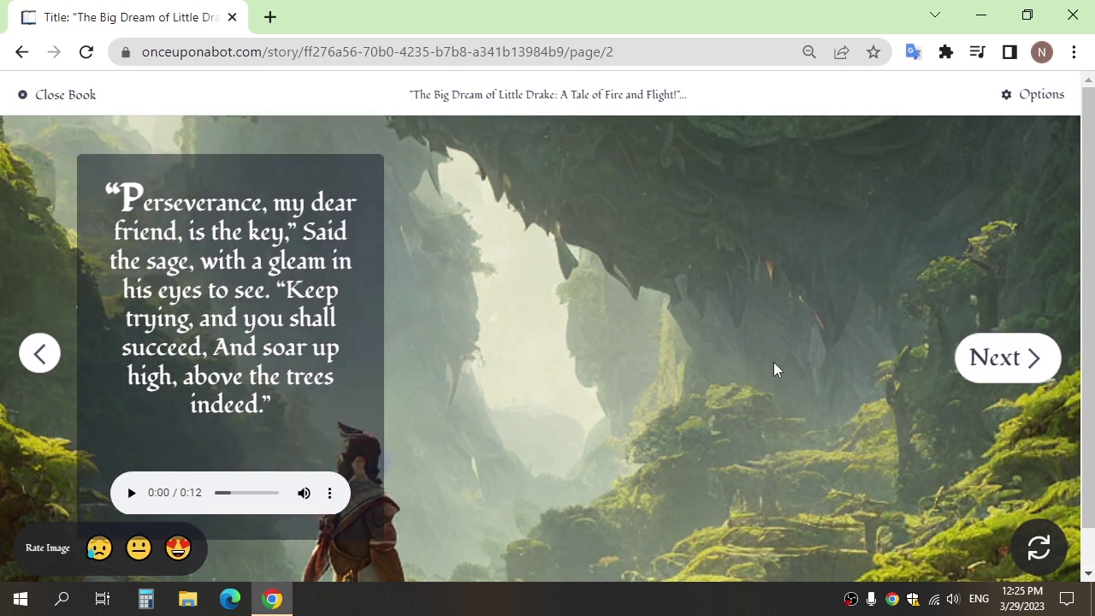
Step: Try the Hercules, Horror and Classic fonts on the book's text and return it to the Shakespeare font
left_click(1019, 96)
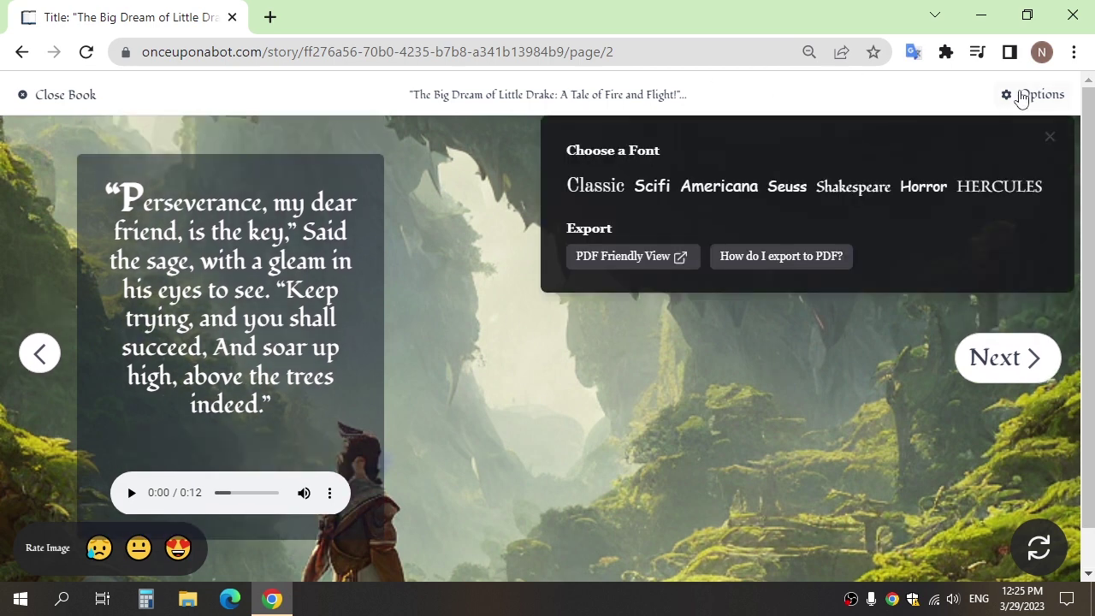
left_click(1011, 188)
left_click(910, 189)
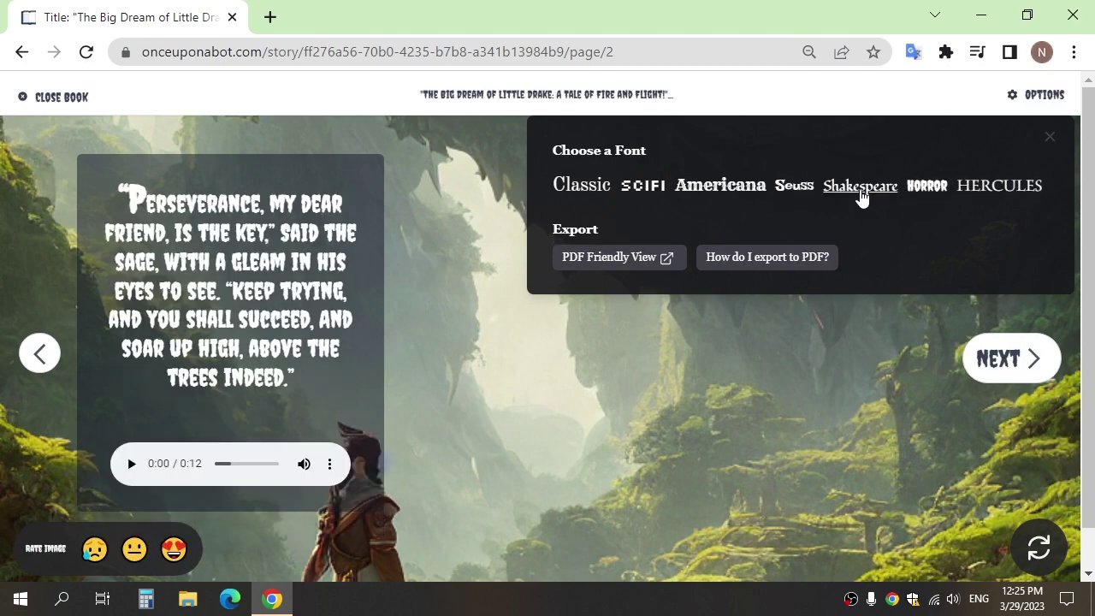
left_click(860, 194)
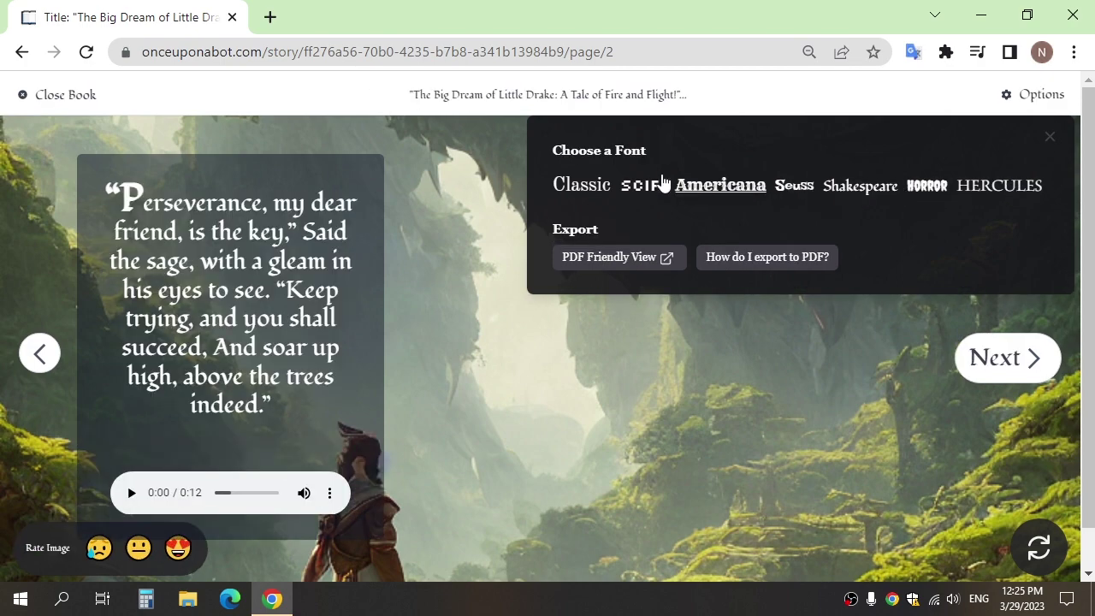
left_click(597, 187)
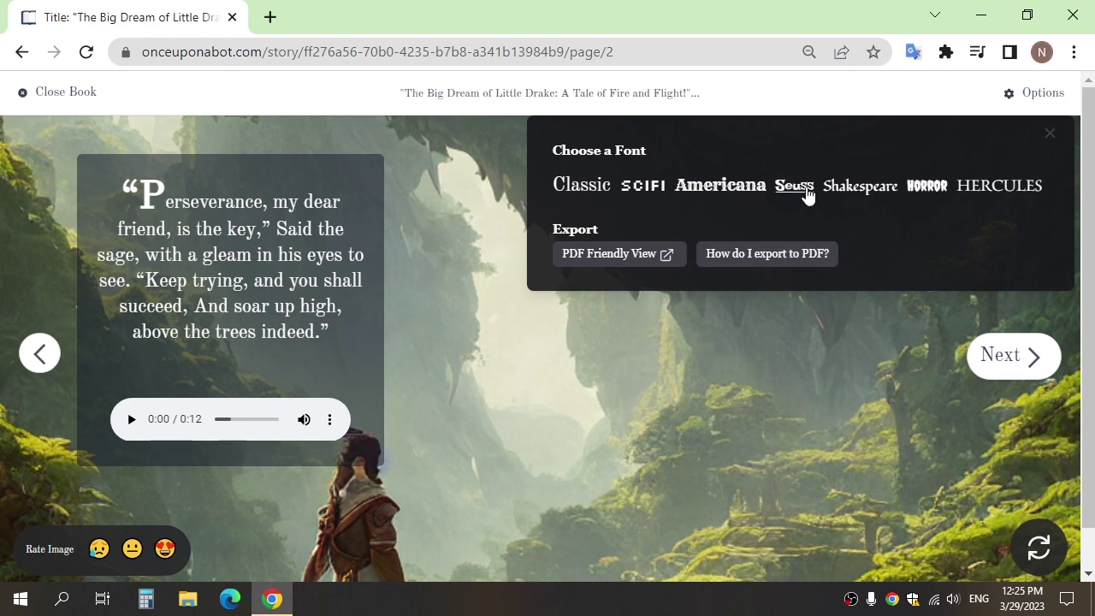
left_click(858, 186)
left_click(603, 369)
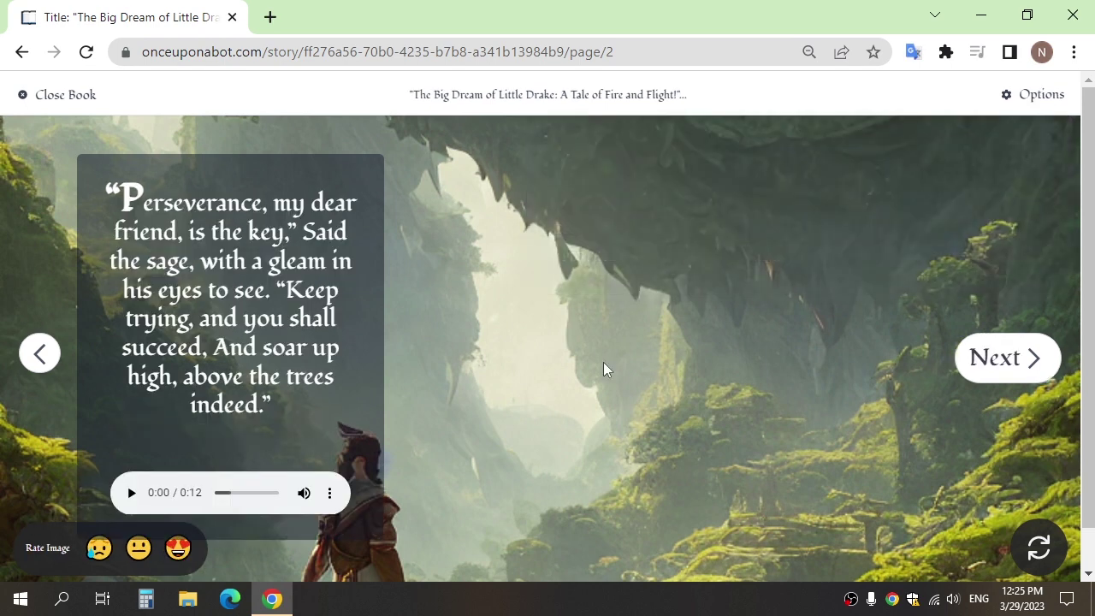
Step: Open the book's PDF-friendly view for a look and close it again
left_click(1020, 101)
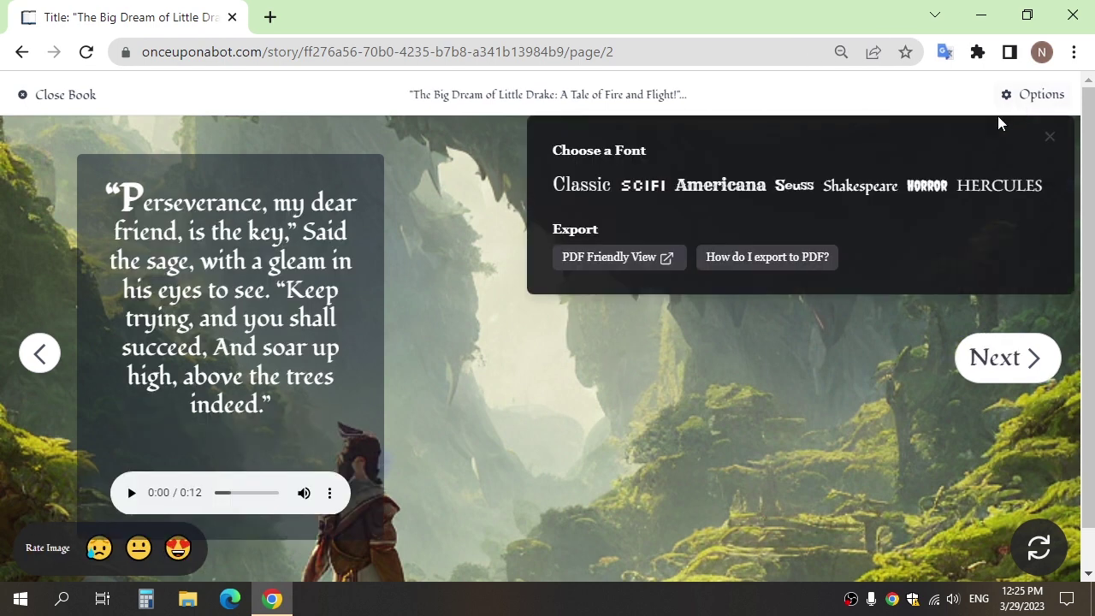
left_click(615, 258)
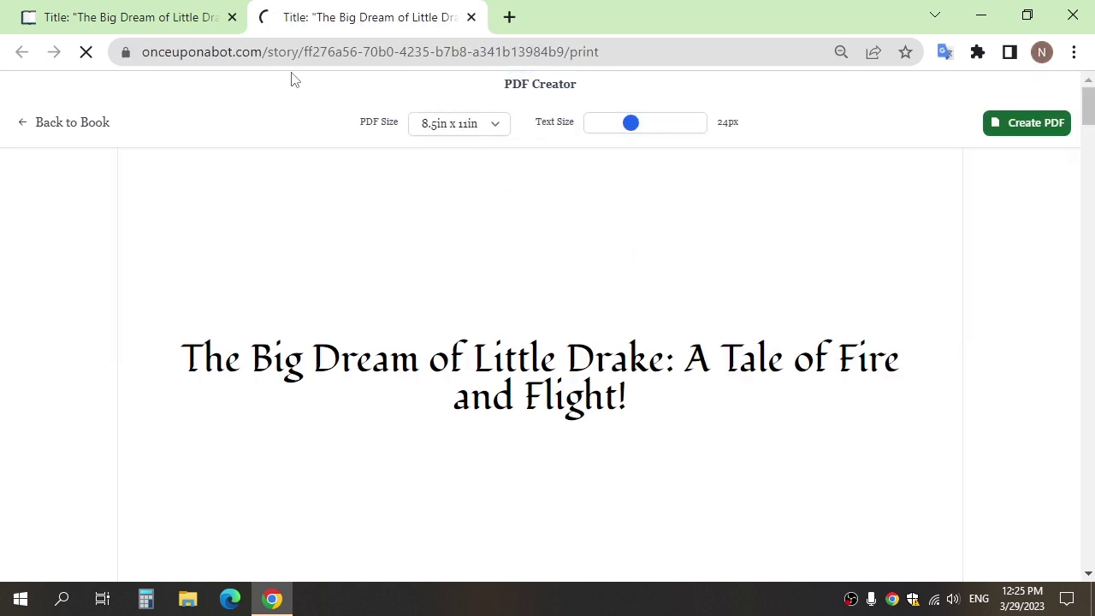
key("ctrl+w")
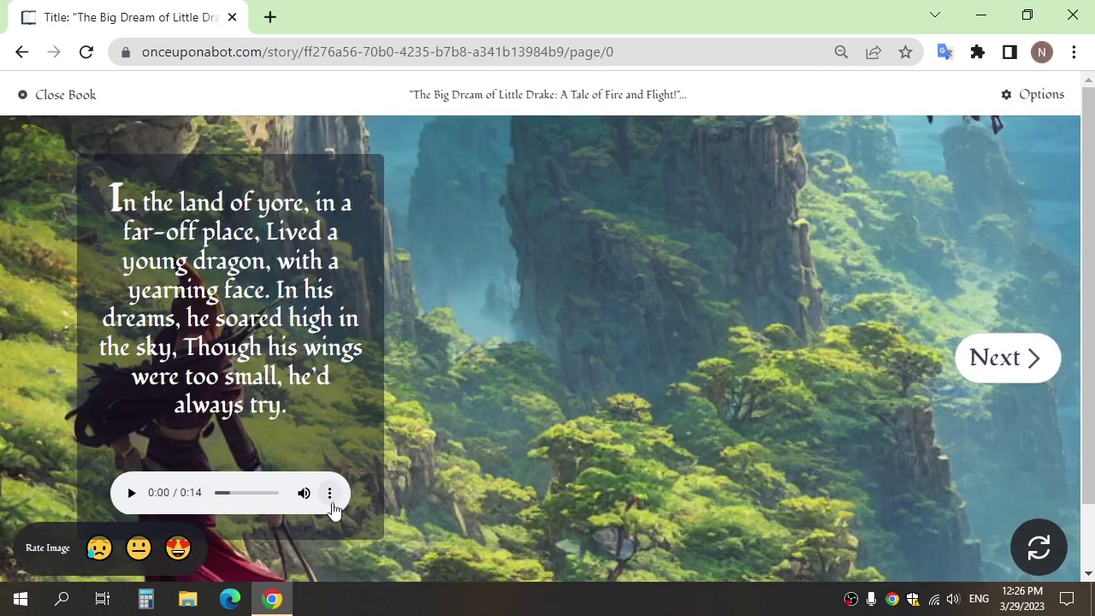
Step: Download the narration audio of the book's first three pages one after another and move on to the fourth page
left_click(330, 500)
left_click(282, 446)
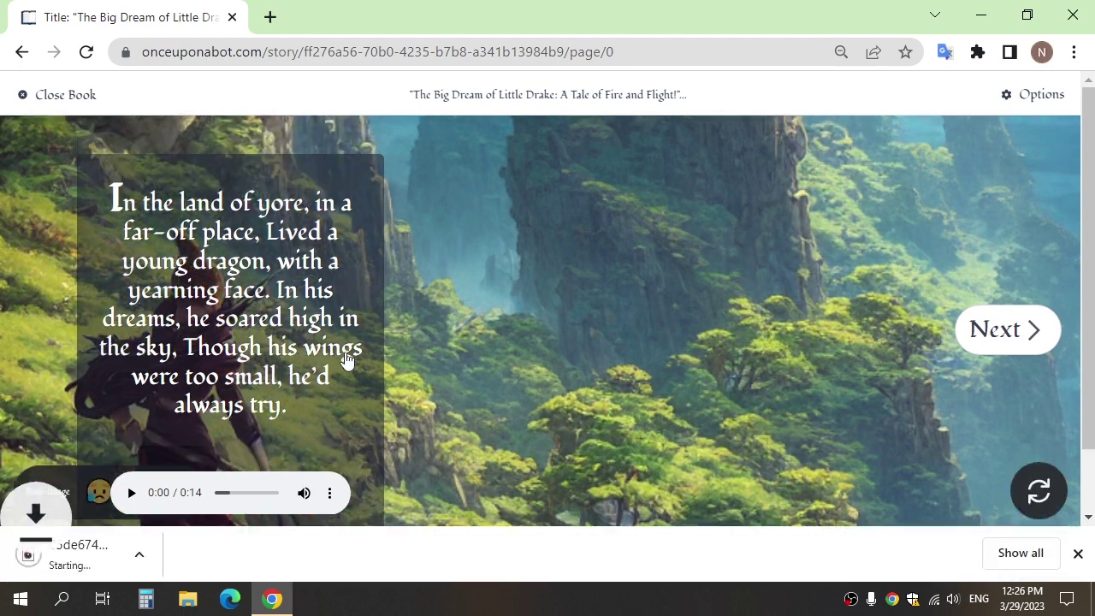
left_click(1017, 330)
left_click(329, 464)
left_click(273, 419)
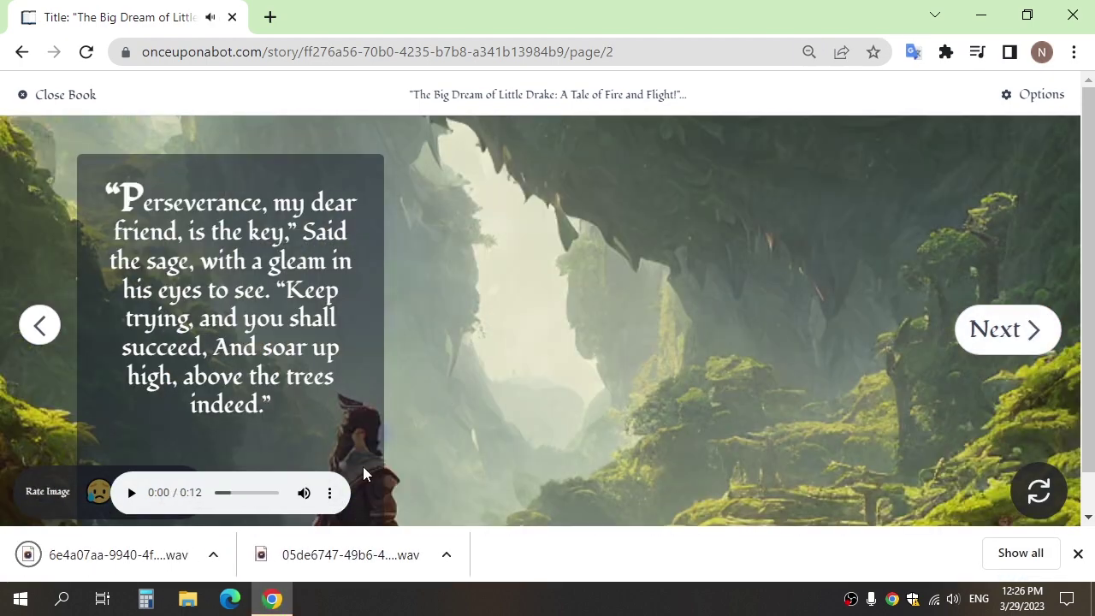
left_click(330, 492)
left_click(248, 450)
left_click(1007, 330)
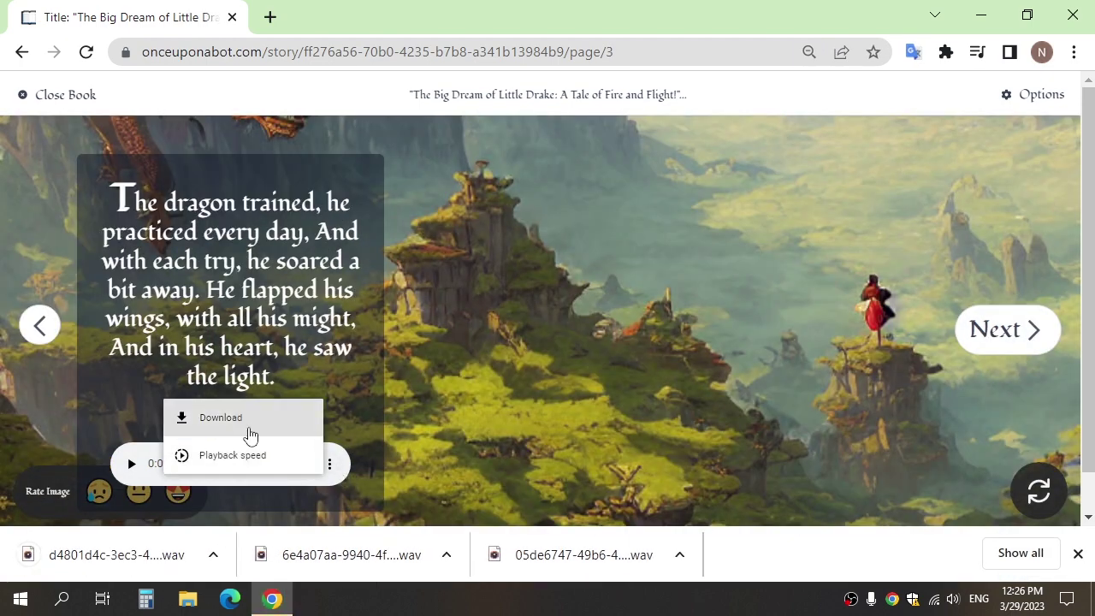
Step: Download the narration audio of the book's remaining pages and continue to the end of the story
left_click(984, 333)
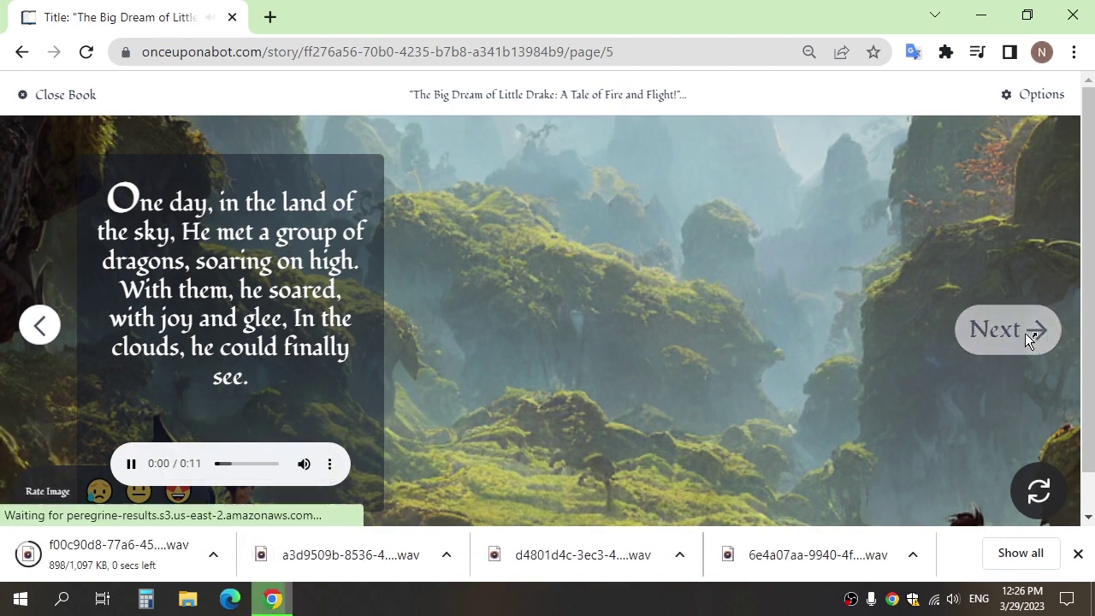
left_click(1006, 330)
left_click(329, 463)
left_click(254, 433)
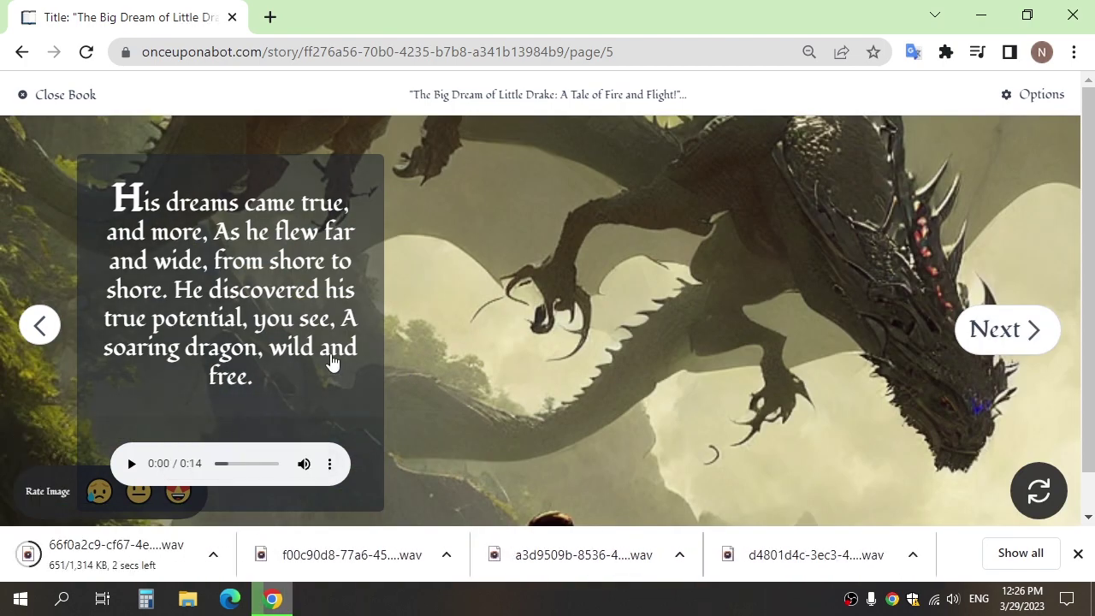
left_click(1021, 342)
left_click(329, 432)
left_click(244, 390)
left_click(1009, 338)
left_click(329, 521)
left_click(257, 476)
left_click(992, 330)
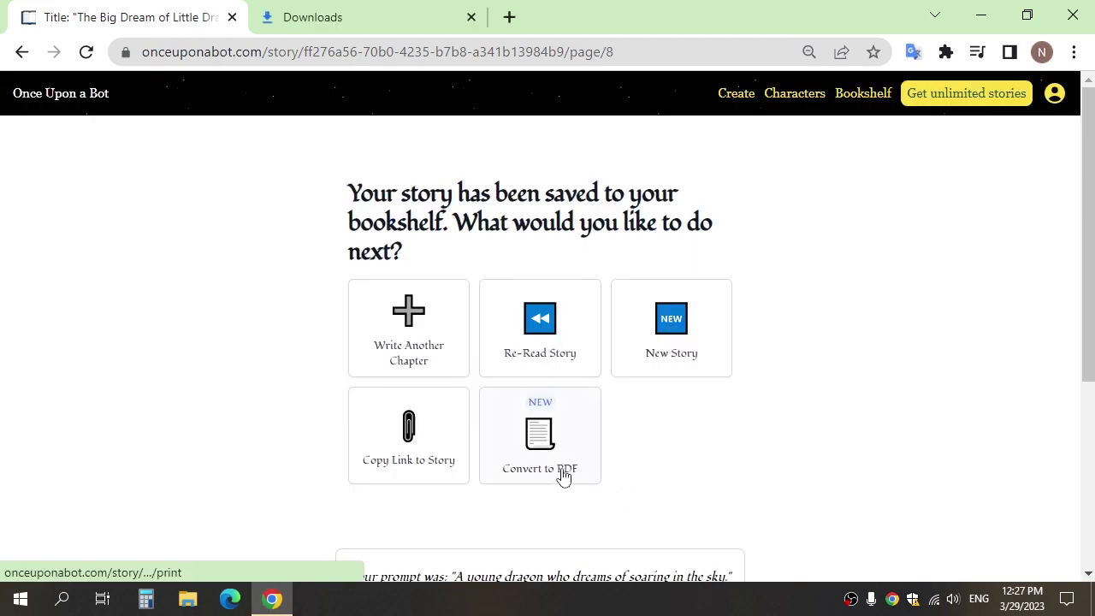
Step: Create a PDF of the story and convert it to JPG images with the PDF to JPG converter on pdftoimage.com
left_click(562, 475)
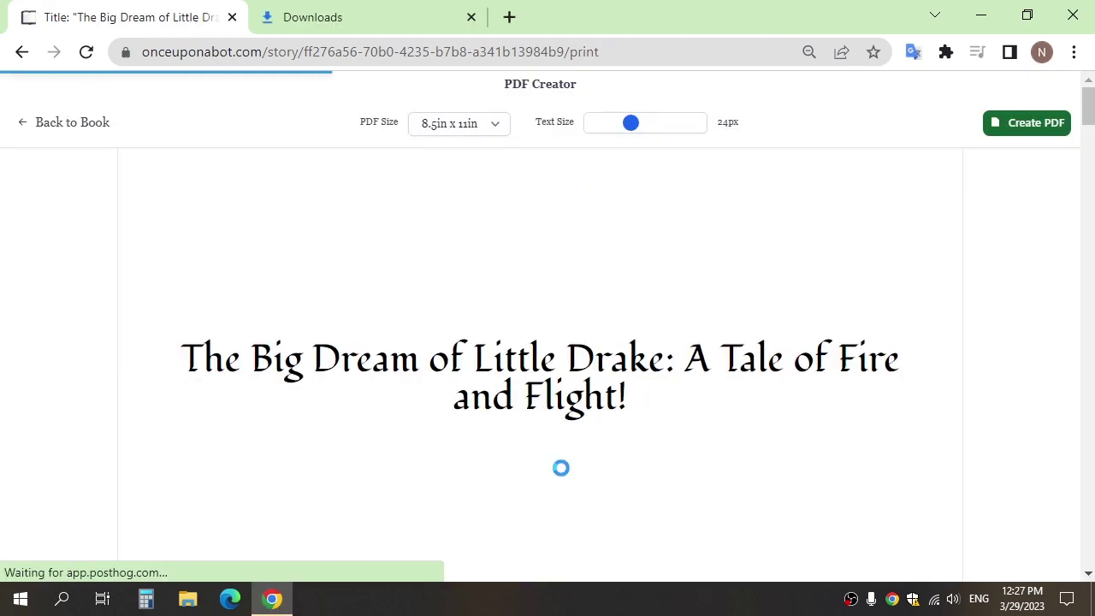
left_click(1015, 140)
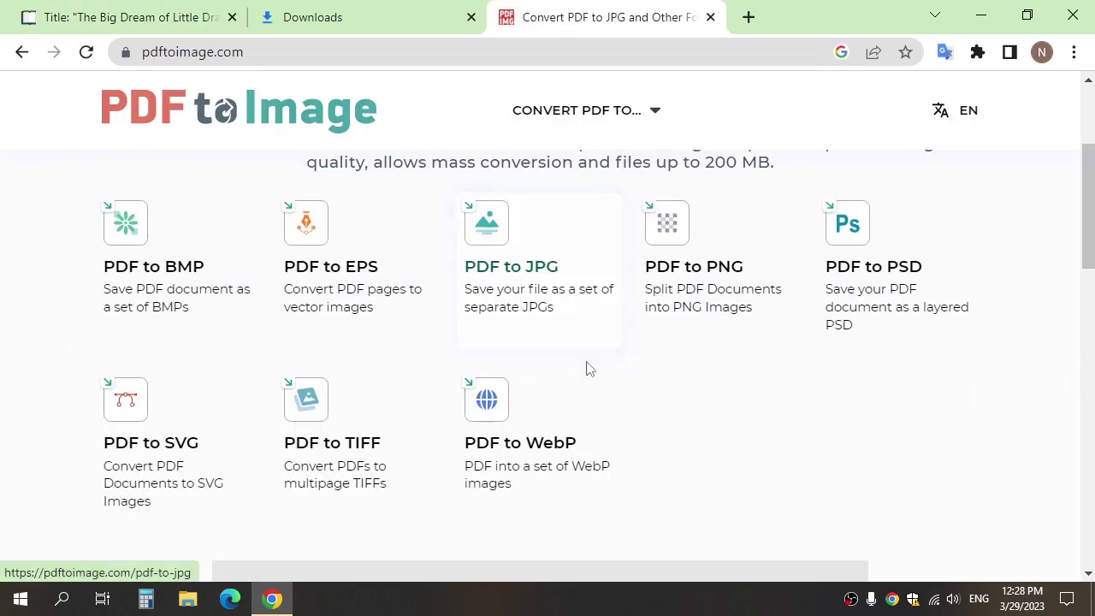
left_click(494, 250)
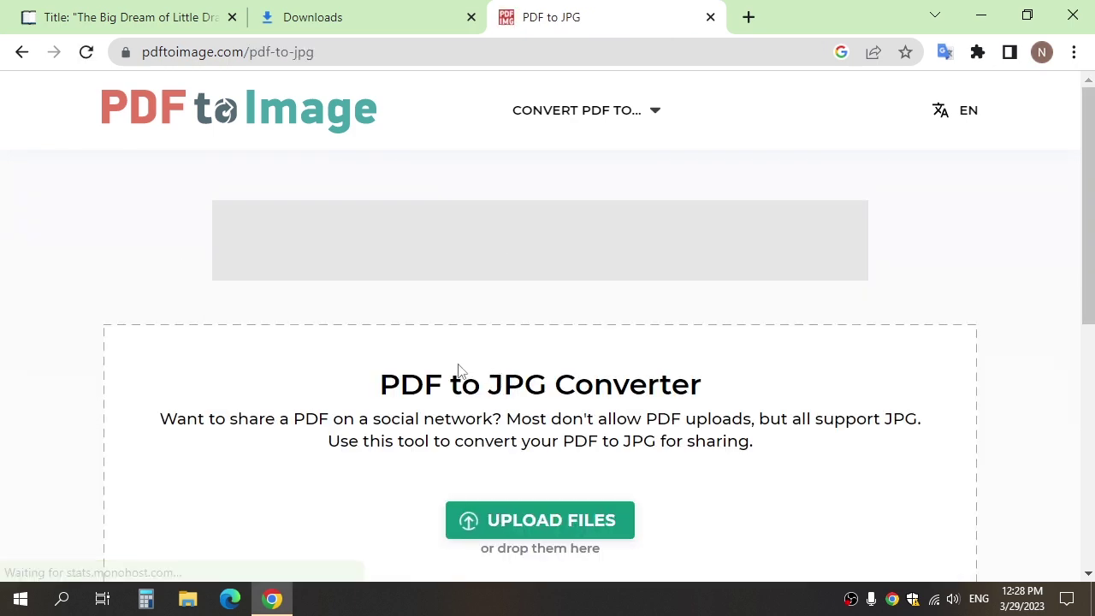
scroll(459, 373, "down", 3)
left_click(357, 17)
left_click_drag(479, 203, 530, 282)
left_click(563, 369)
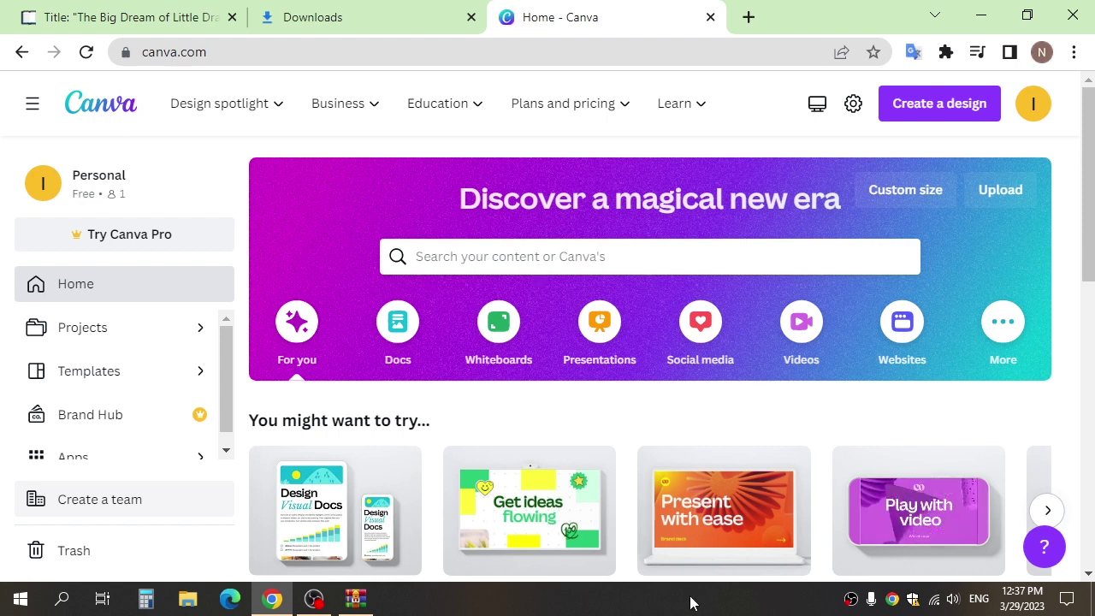
Step: Start a blank video design in Canva and close the Canva home tab
left_click(800, 333)
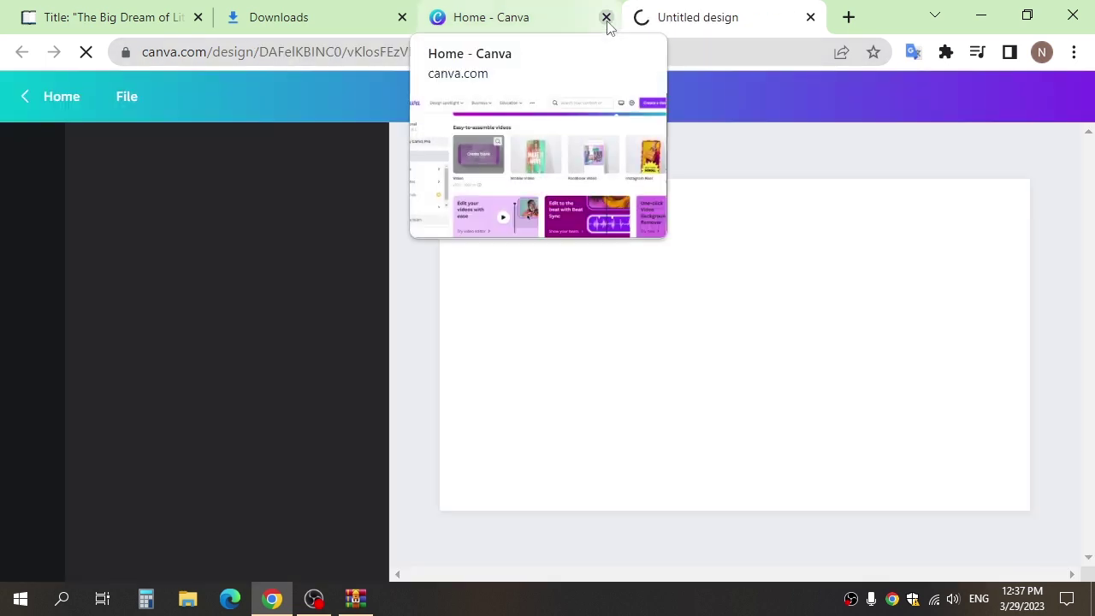
left_click(606, 19)
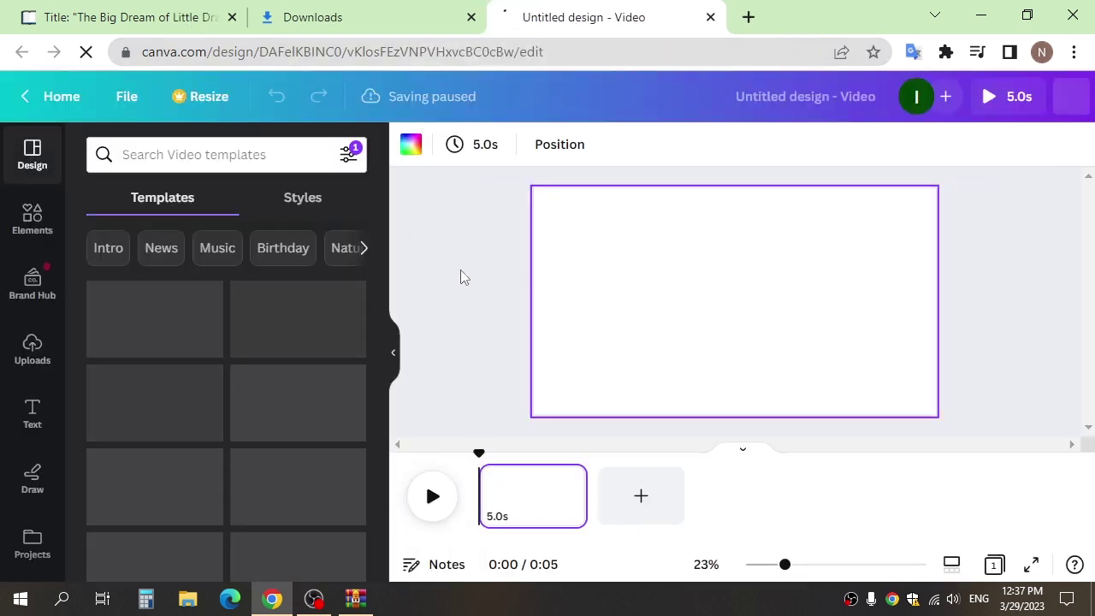
Step: Upload the story's page images and its narration audio files to the video design
left_click(33, 349)
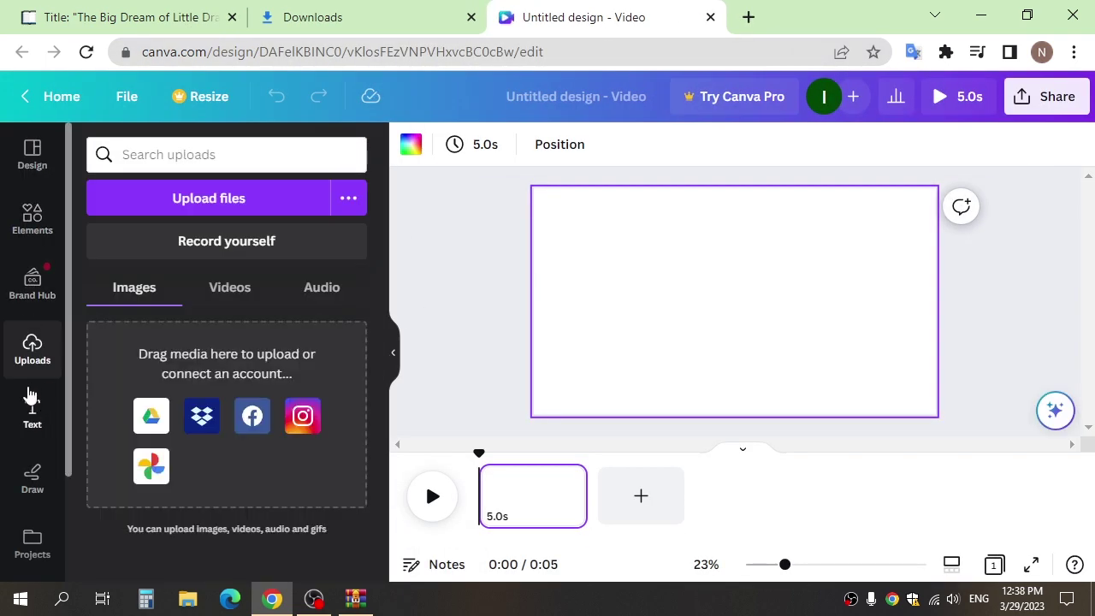
left_click(31, 418)
left_click(43, 357)
left_click_drag(548, 358, 219, 421)
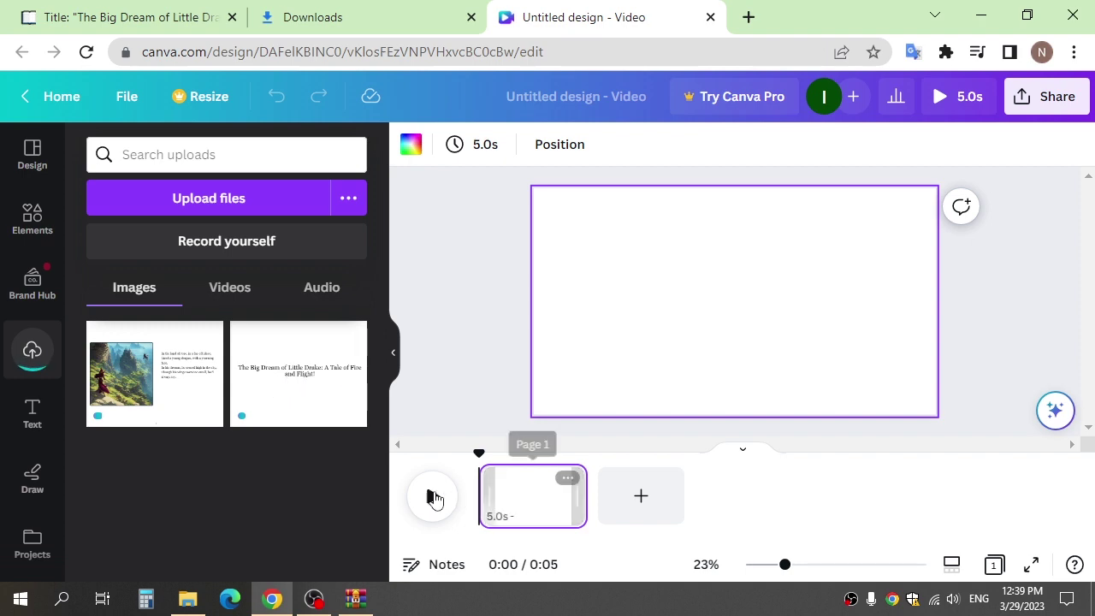
key("alt+Tab")
left_click_drag(643, 472, 206, 462)
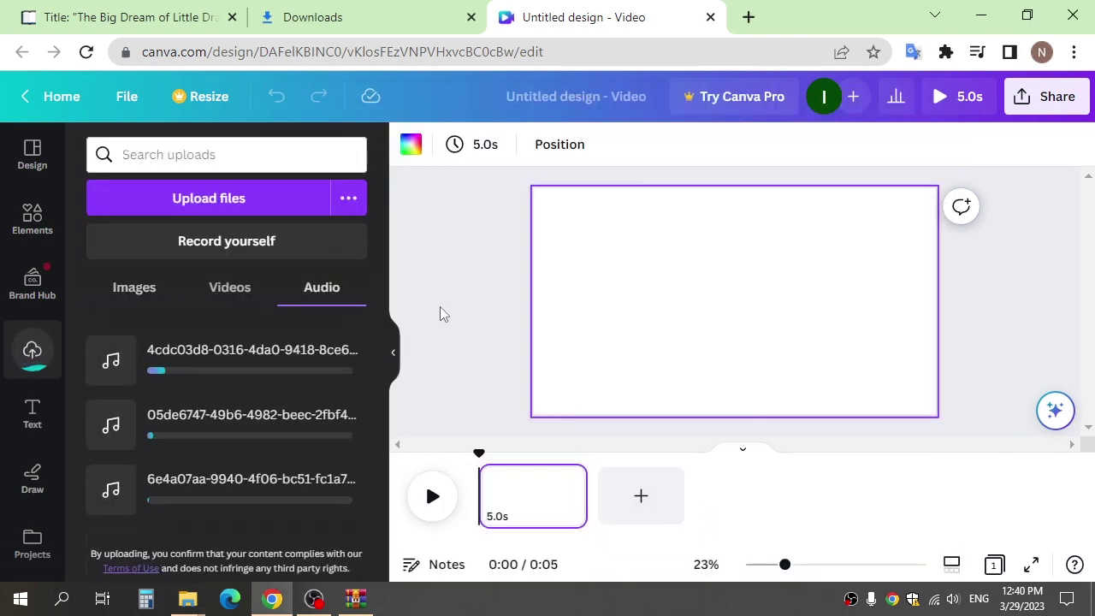
mouse_move(286, 419)
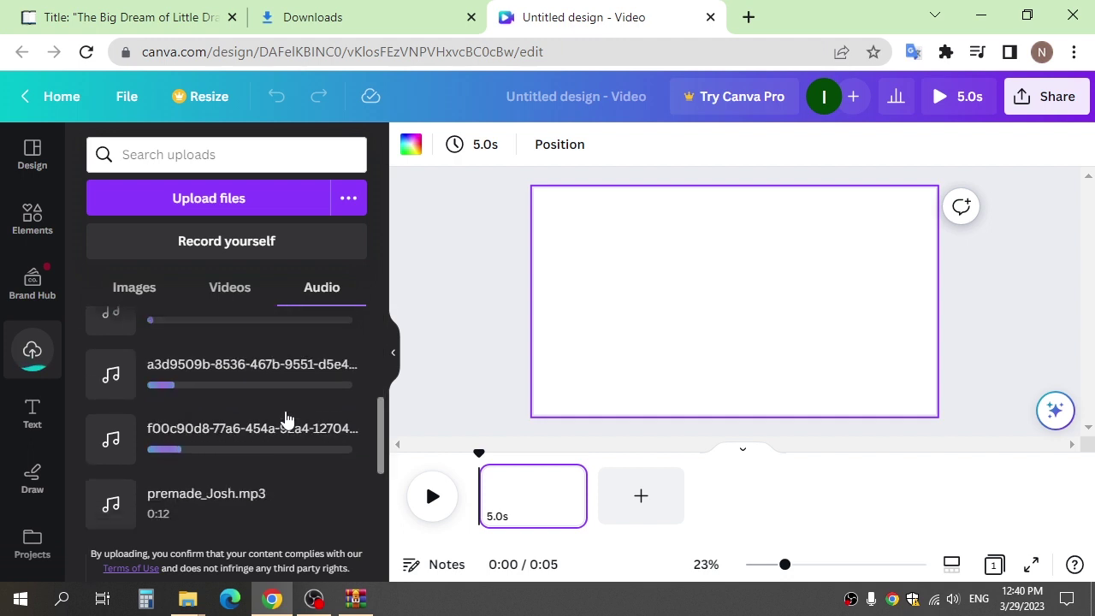
Step: Place the story's title image on the first page, enlarge it over the page and shorten the page to 2.0 s
left_click_drag(588, 306, 763, 307)
left_click_drag(822, 229, 924, 194)
left_click_drag(795, 274, 787, 295)
left_click_drag(893, 301, 958, 301)
left_click_drag(818, 285, 780, 293)
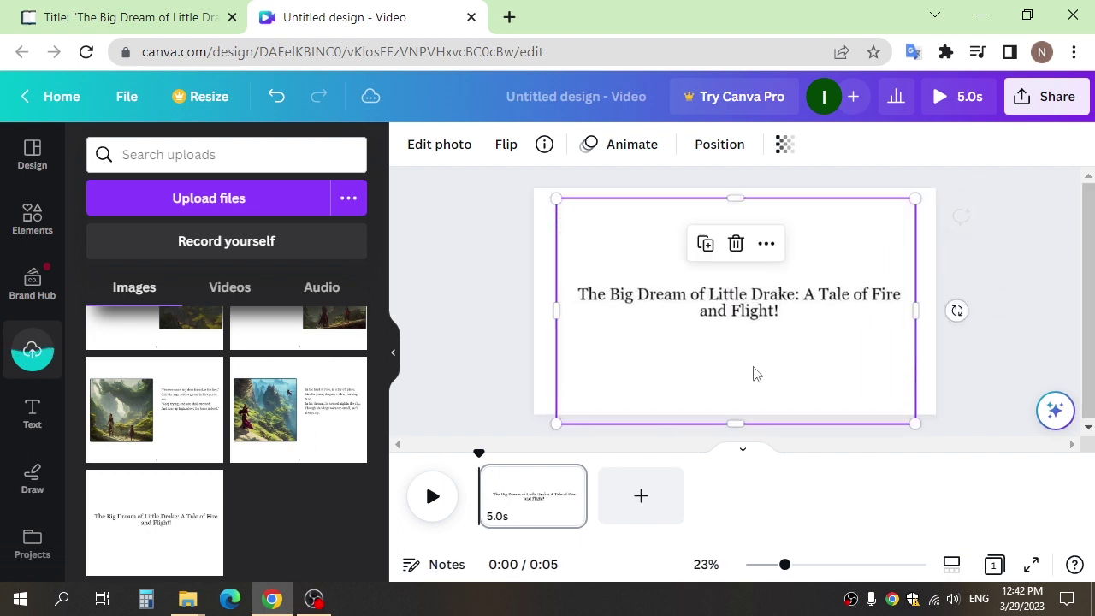
left_click_drag(586, 496, 524, 501)
left_click(433, 504)
Step: Add a second page and place the "In the land of yore" image on it, enlarged and positioned to fill the page
left_click(597, 497)
left_click_drag(278, 403, 659, 329)
left_click_drag(797, 258, 932, 188)
left_click_drag(795, 265, 754, 288)
left_click_drag(877, 190, 969, 121)
left_click_drag(658, 288, 623, 351)
left_click_drag(937, 182, 1022, 124)
left_click_drag(752, 282, 670, 334)
left_click_drag(936, 172, 854, 236)
left_click_drag(615, 348, 716, 246)
left_click_drag(955, 301, 940, 297)
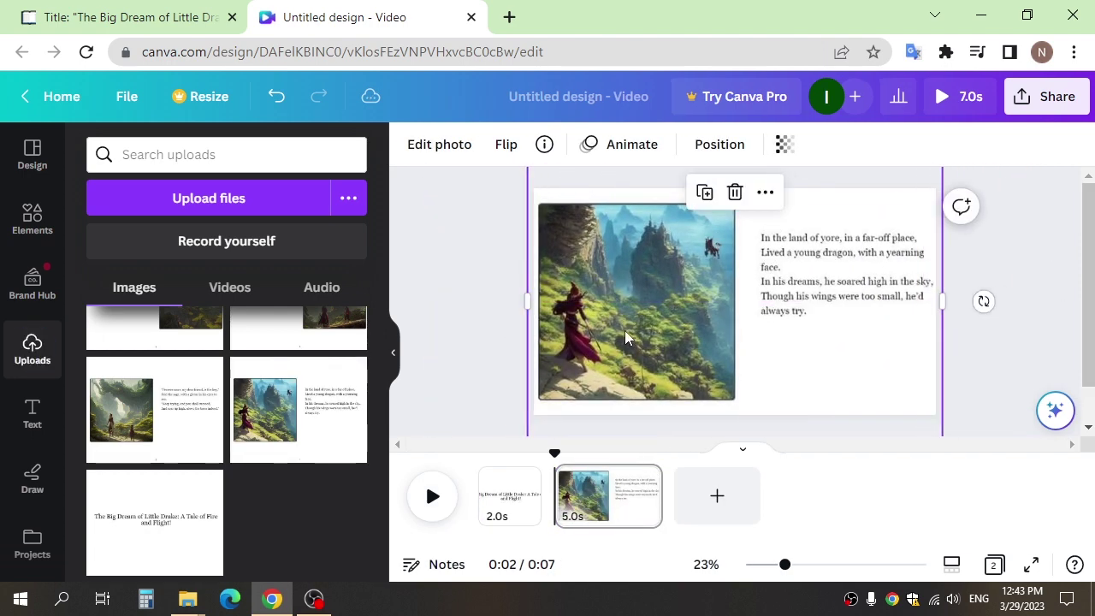
left_click(1011, 374)
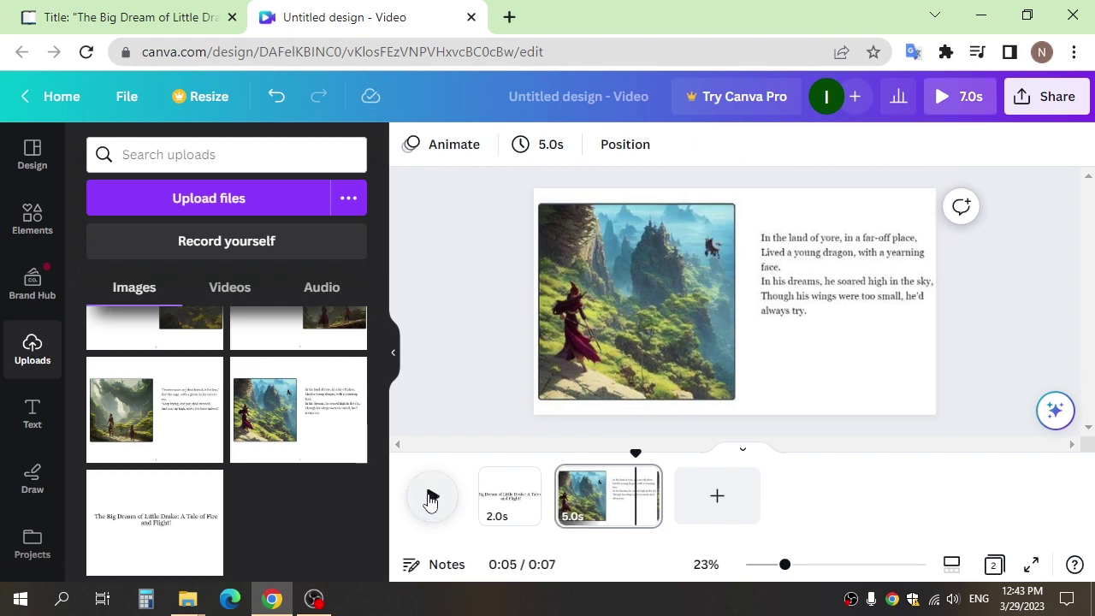
Step: Add the 05de6747 narration audio under the second page and extend the page to 13.8 s to cover it
left_click(321, 286)
left_click_drag(231, 391, 547, 510)
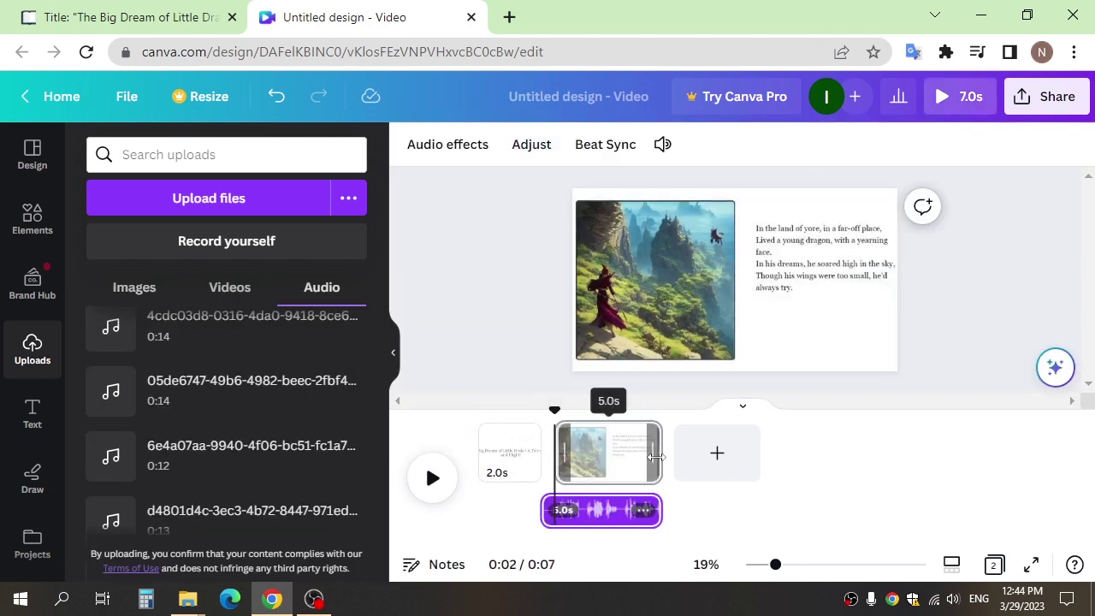
left_click_drag(661, 457, 852, 457)
left_click(837, 510)
left_click(432, 481)
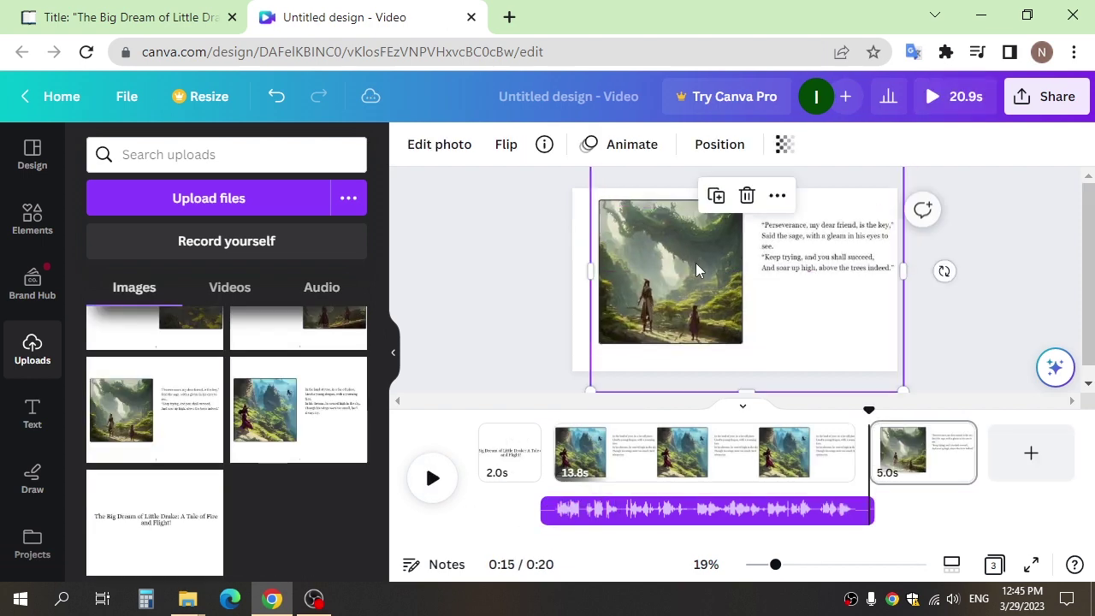
Step: Resize and position the "Perseverance, my dear friend" image so that it fills the third page
left_click_drag(899, 279, 912, 278)
left_click_drag(770, 283, 721, 288)
left_click_drag(836, 275, 829, 275)
left_click(950, 323)
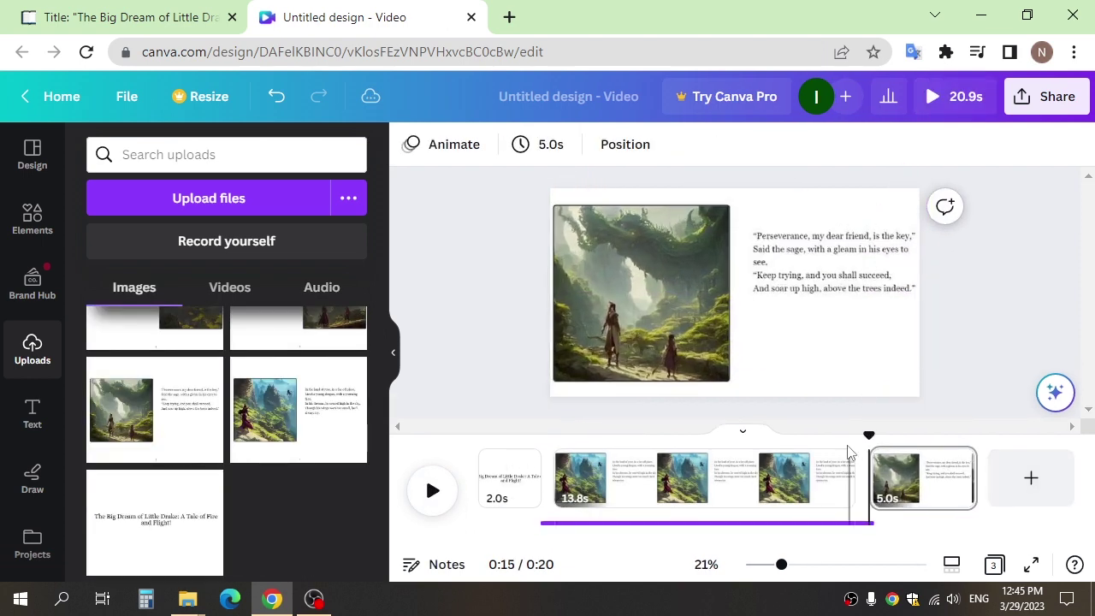
Step: Add the d4801d4c narration audio under the third page and extend the page to 13.3 s
left_click(322, 288)
left_click_drag(252, 511, 880, 484)
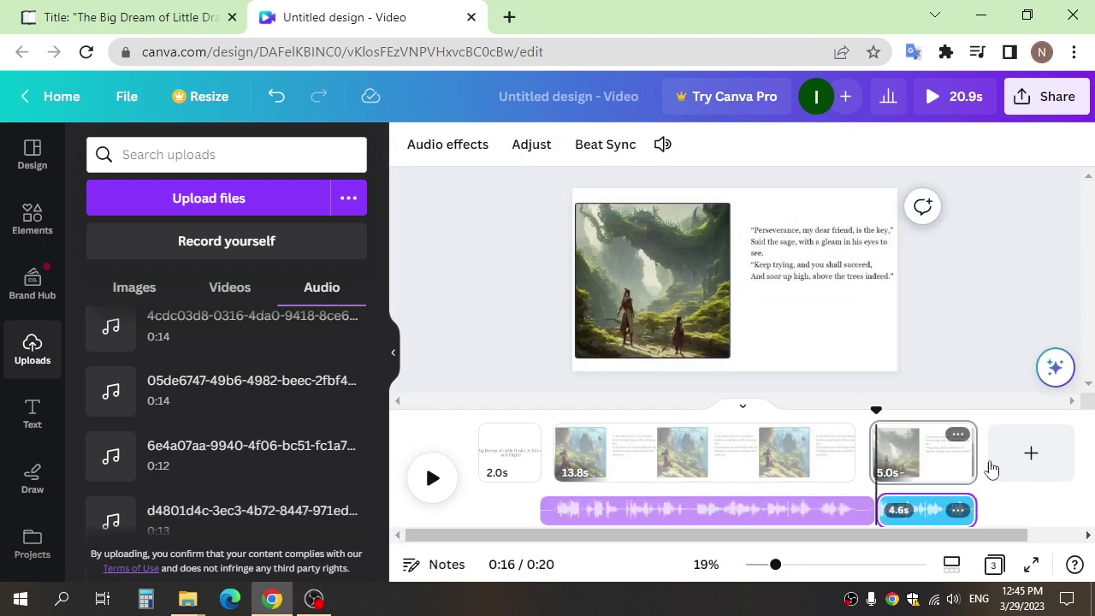
left_click_drag(974, 419, 845, 460)
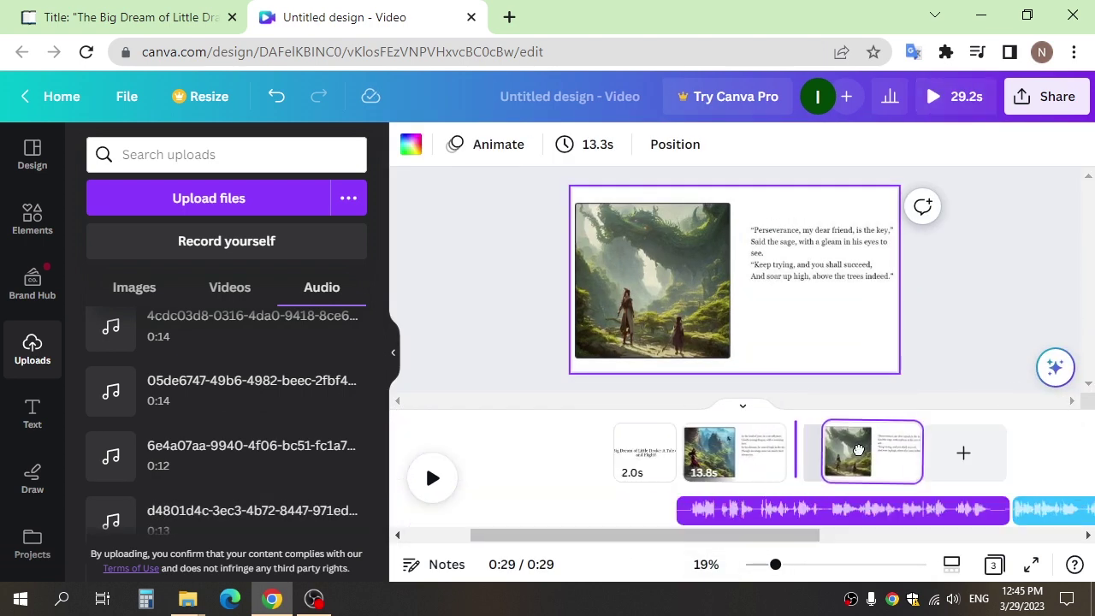
Step: Apply the Slide transition between the video's pages
left_click(782, 471)
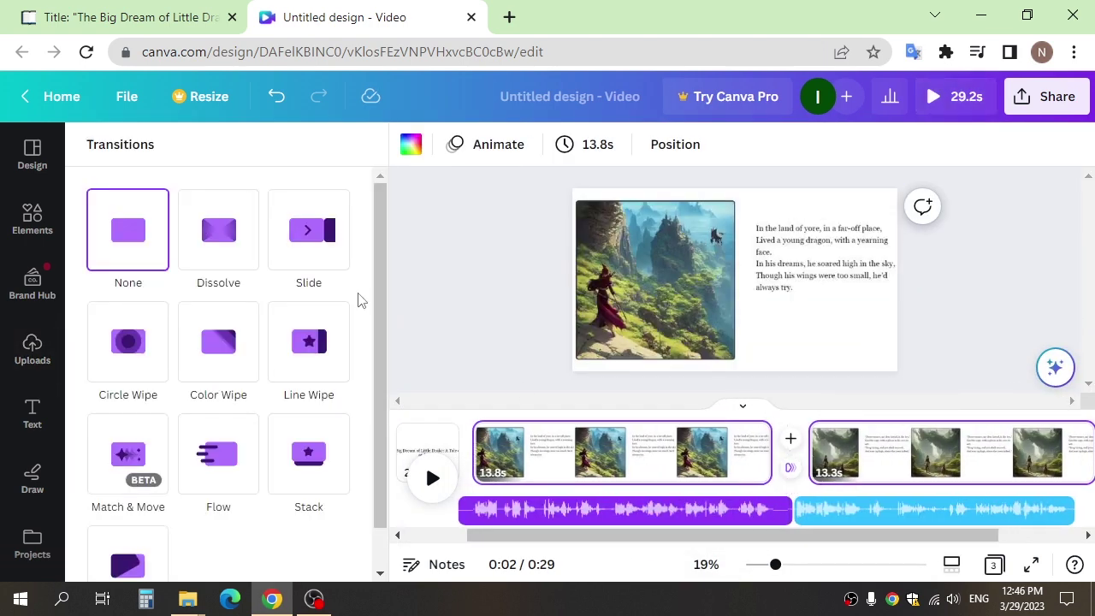
left_click(304, 259)
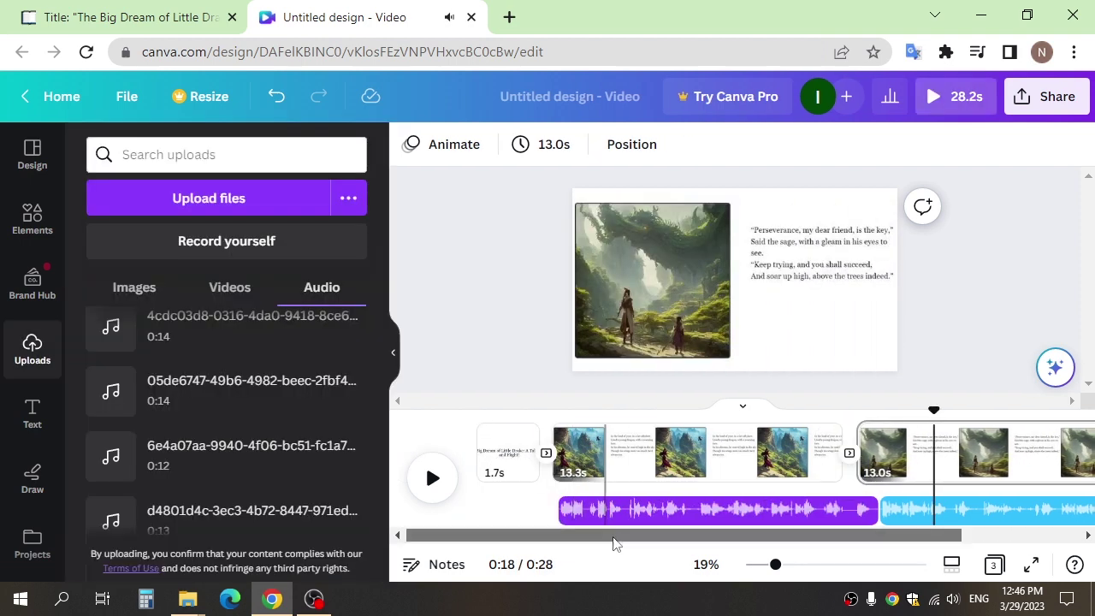
Step: Add a blank page at the end of the video and check the uploaded images against the book's page order
left_click_drag(612, 537, 729, 537)
left_click(1041, 453)
left_click(134, 288)
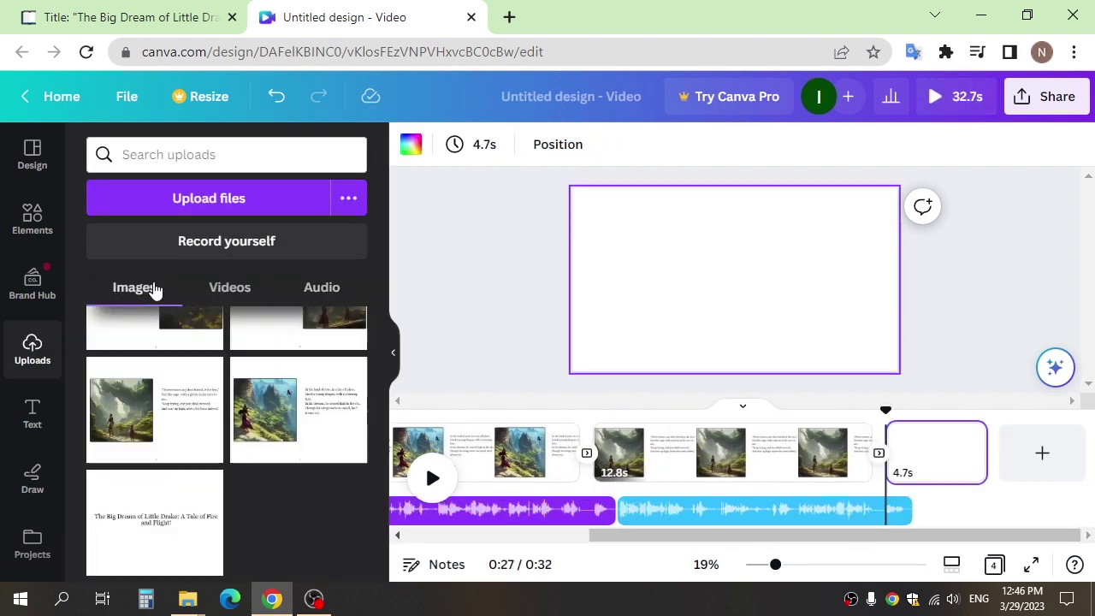
scroll(167, 382, "up", 3)
scroll(294, 536, "down", 3)
left_click(129, 18)
scroll(303, 307, "up", 5)
scroll(303, 306, "down", 3)
left_click(346, 14)
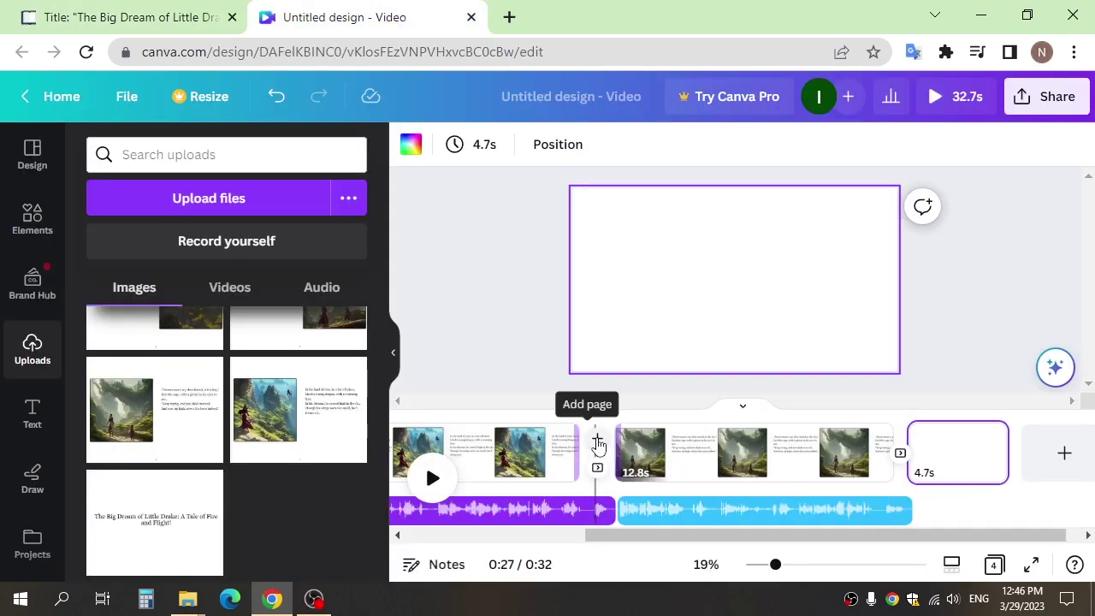
Step: Insert a blank page between the second and third pages and shift the following narration to line up with its page
left_click(596, 445)
left_click(749, 515)
left_click_drag(751, 516, 843, 515)
Step: Look up the missing page in the book and place the "One day, to an old sage" image on the inserted page
left_click(129, 17)
scroll(406, 334, "up", 5)
scroll(407, 334, "down", 14)
scroll(409, 365, "up", 7)
left_click(369, 17)
scroll(271, 467, "up", 3)
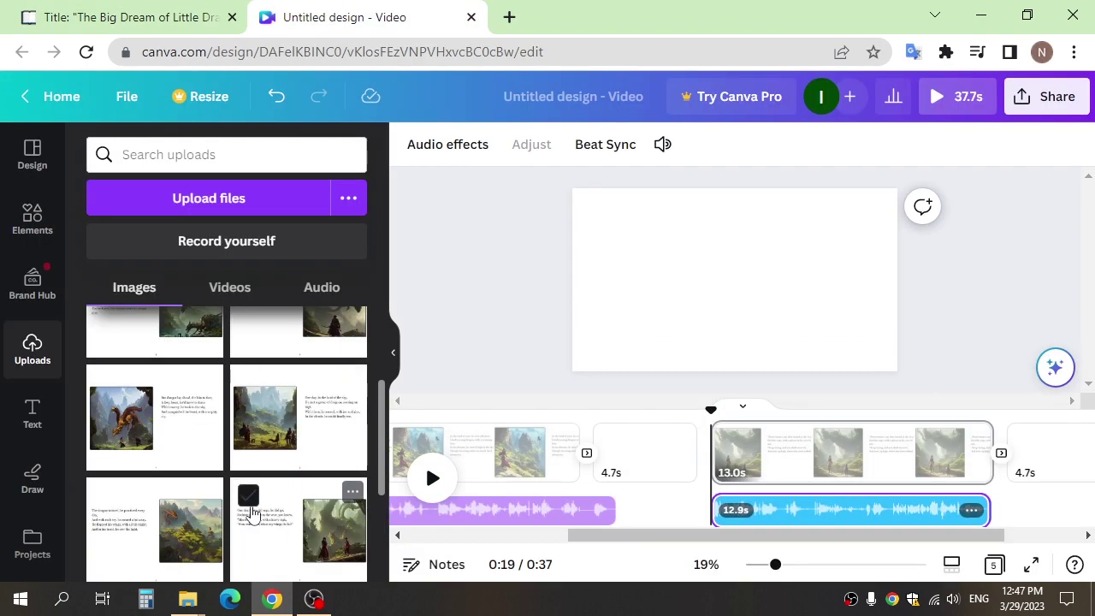
left_click_drag(248, 513, 631, 281)
left_click_drag(710, 410, 637, 413)
left_click(742, 472)
left_click(641, 454)
left_click_drag(304, 492, 691, 283)
Step: Enlarge and position the old sage image so that it fills the inserted page
left_click_drag(602, 353, 470, 400)
left_click_drag(689, 323, 809, 279)
left_click_drag(610, 288, 529, 287)
left_click_drag(897, 285, 897, 283)
left_click_drag(532, 178, 562, 195)
left_click_drag(791, 320, 789, 305)
left_click(683, 444)
left_click(697, 456)
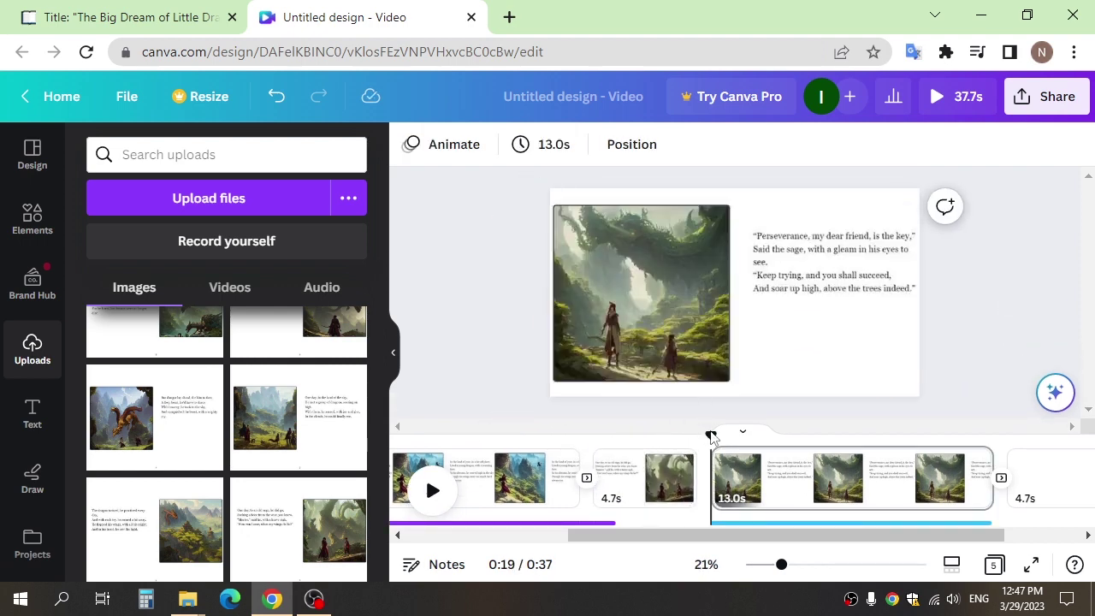
Step: Lengthen the old sage page in the timeline and realign the existing narration with its page
left_click(601, 452)
left_click_drag(692, 476, 965, 472)
scroll(719, 496, "left", 5)
left_click(762, 523)
left_click_drag(762, 513, 661, 505)
left_click_drag(791, 535, 642, 537)
Step: Add the 6e4a07aa narration audio under the old sage page and align it with the neighbouring narration
left_click(321, 287)
left_click(112, 393)
left_click(114, 457)
left_click_drag(150, 465, 560, 484)
left_click_drag(921, 510, 877, 510)
Step: Apply the Slide transition between the second page and the old sage page and play back the changeover
left_click(843, 466)
left_click(309, 231)
left_click_drag(528, 405, 632, 420)
key("space")
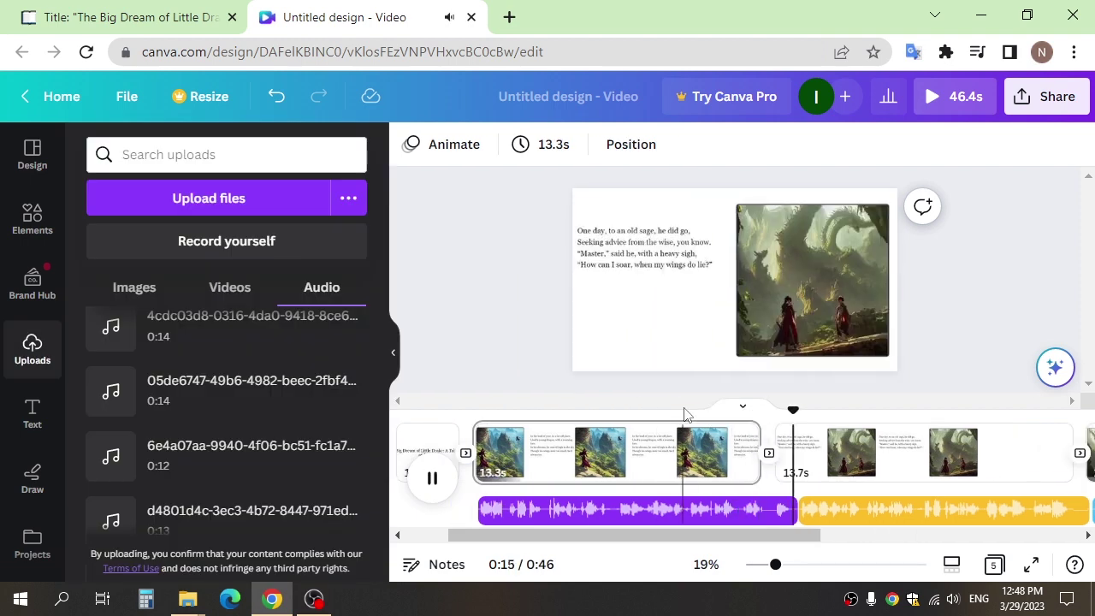
Step: Lengthen the second page to 14.7 seconds so that its narration fits within it
left_click_drag(759, 451, 810, 476)
key("space")
left_click(801, 508)
left_click(817, 479)
left_click(833, 476)
left_click(771, 472)
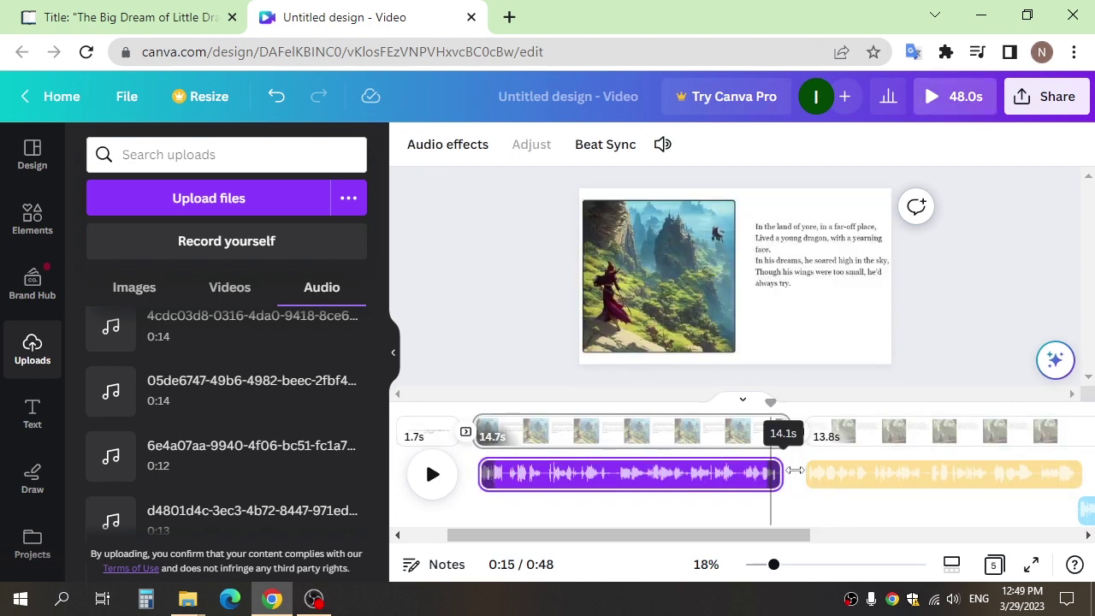
Step: Shorten the old sage page to 13.0 seconds and realign the next narration with the start of the perseverance page
key("space")
left_click_drag(803, 535, 1054, 539)
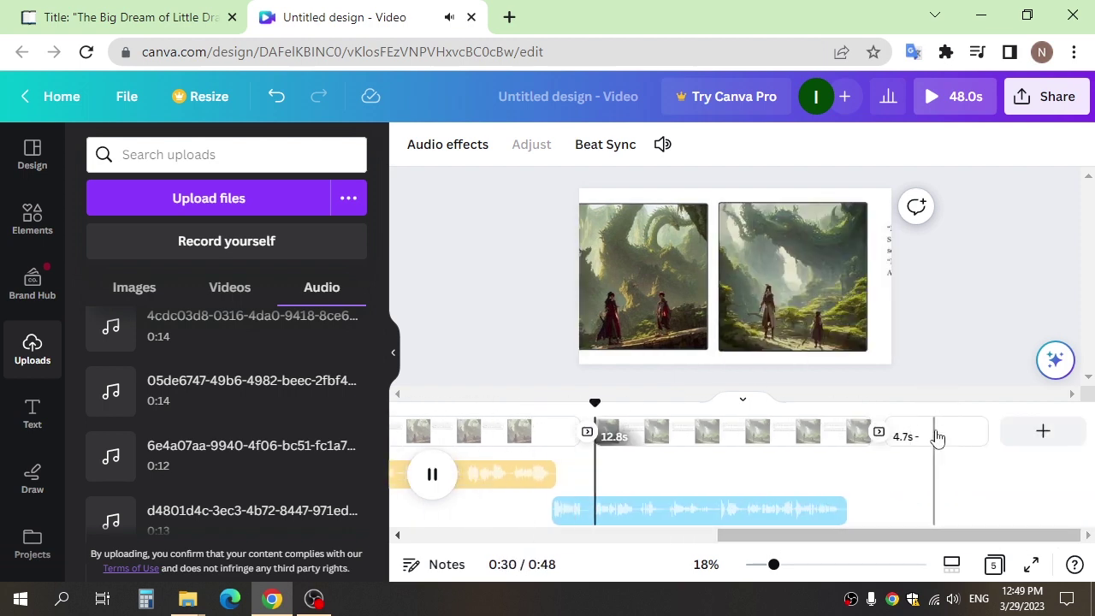
key("space")
left_click_drag(572, 438, 555, 446)
left_click_drag(614, 510, 638, 509)
left_click_drag(608, 412, 532, 416)
key("space")
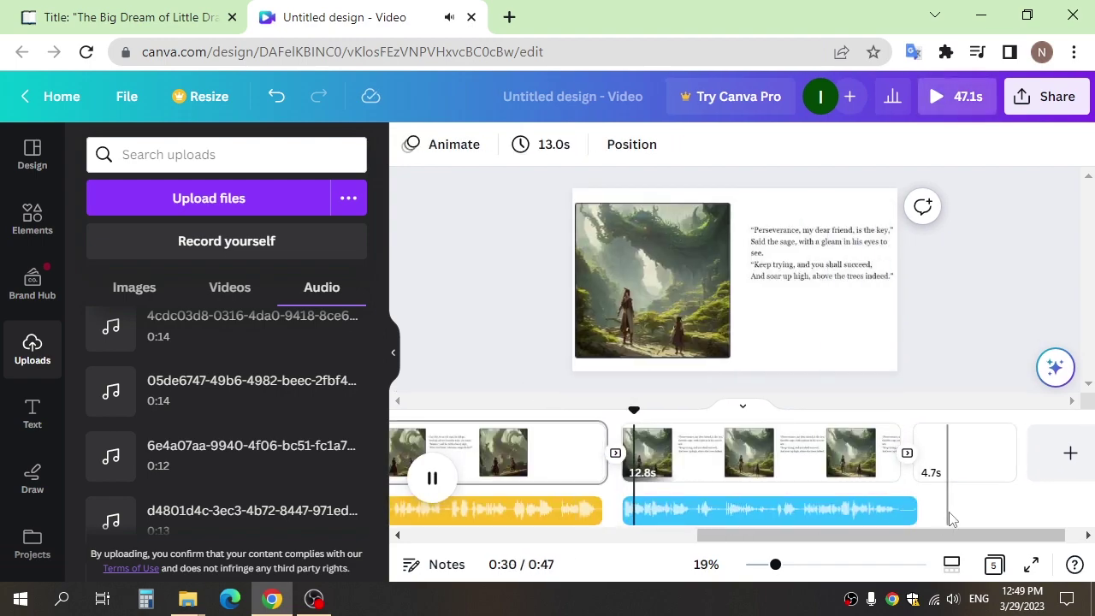
key("space")
Step: Check the story's next page on Once Upon a Bot and add the matching dragon training image to the last Canva page
left_click(696, 512)
left_click_drag(954, 535, 1030, 535)
left_click(935, 465)
left_click(128, 17)
scroll(359, 239, "down", 5)
left_click(342, 17)
left_click(154, 287)
left_click(162, 499)
Step: Enlarge and position the dragon training image so that it fills the last page
left_click_drag(648, 346, 535, 432)
left_click_drag(761, 320, 817, 315)
left_click_drag(590, 208, 504, 144)
left_click_drag(833, 320, 833, 349)
left_click_drag(879, 179, 827, 219)
left_click_drag(760, 295, 830, 264)
left_click_drag(576, 289, 572, 289)
left_click_drag(824, 289, 826, 280)
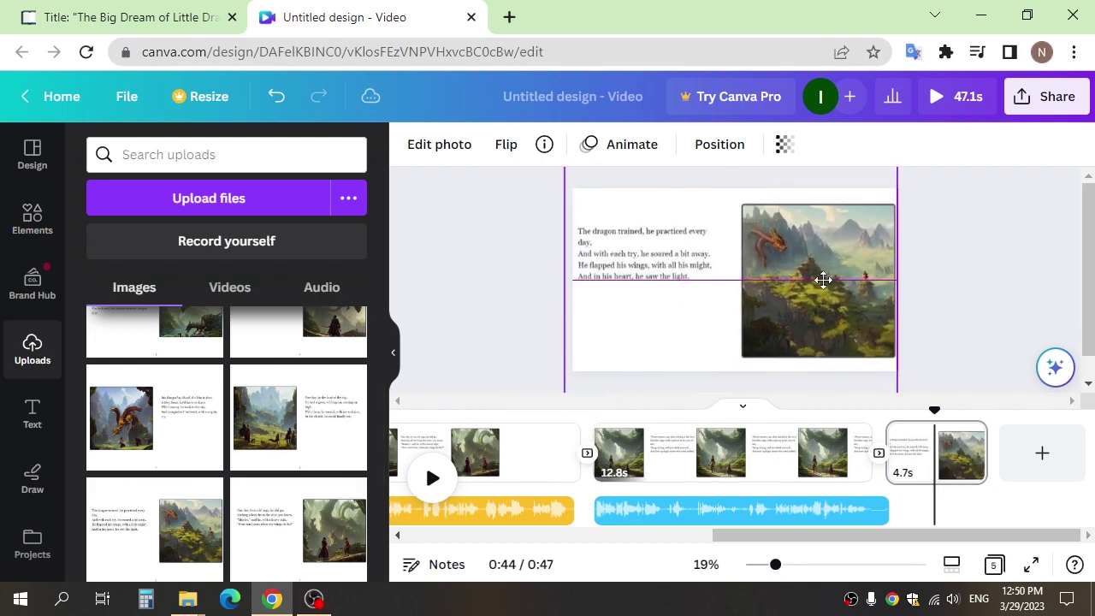
Step: Lengthen the dragon training page to 16.8 seconds and audition the uploaded narrations to find its matching audio
left_click_drag(985, 451, 869, 455)
left_click(321, 287)
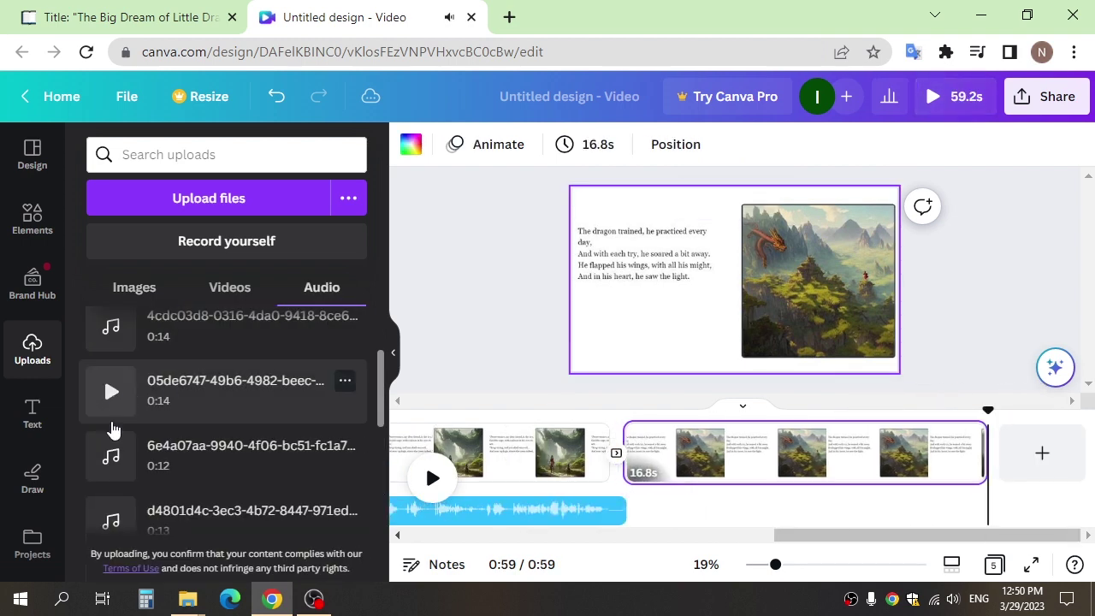
scroll(107, 513, "up", 2)
left_click(111, 489)
left_click(108, 356)
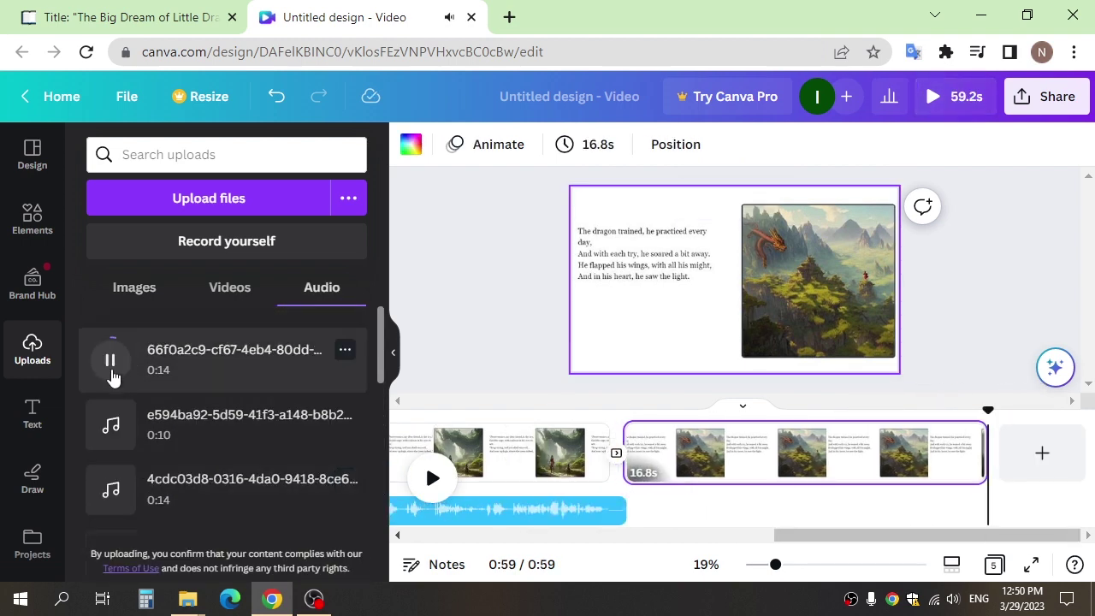
scroll(114, 383, "down", 2)
left_click(108, 320)
left_click(117, 452)
scroll(118, 451, "down", 3)
left_click(113, 346)
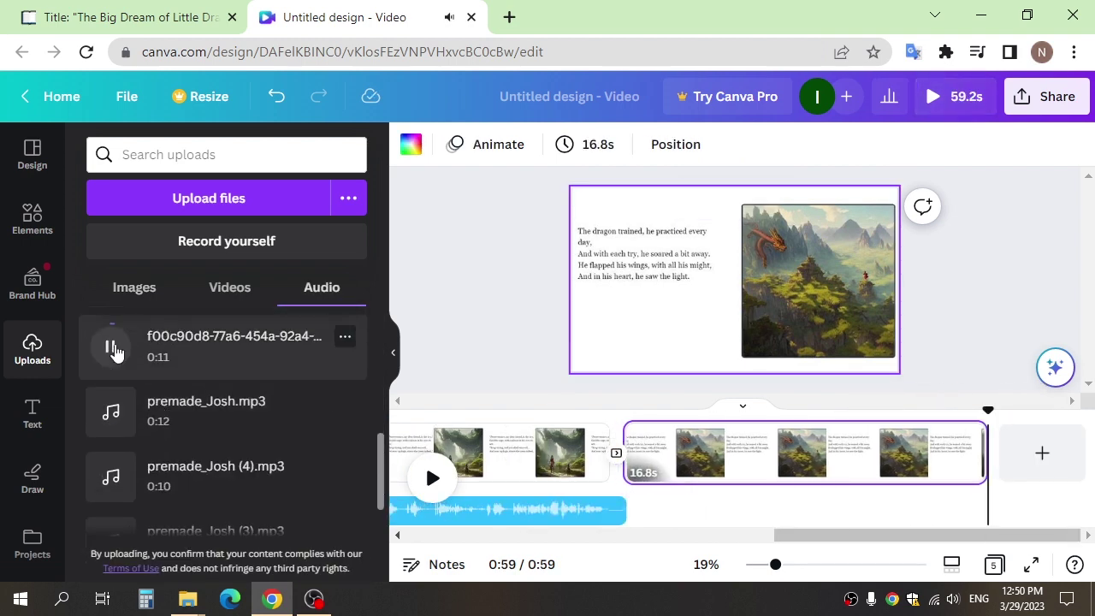
left_click_drag(382, 462, 394, 427)
Step: Add the a3d9509b narration under the dragon training page and play back the changeover from the perseverance page
left_click(115, 428)
left_click_drag(115, 428, 714, 476)
left_click(616, 455)
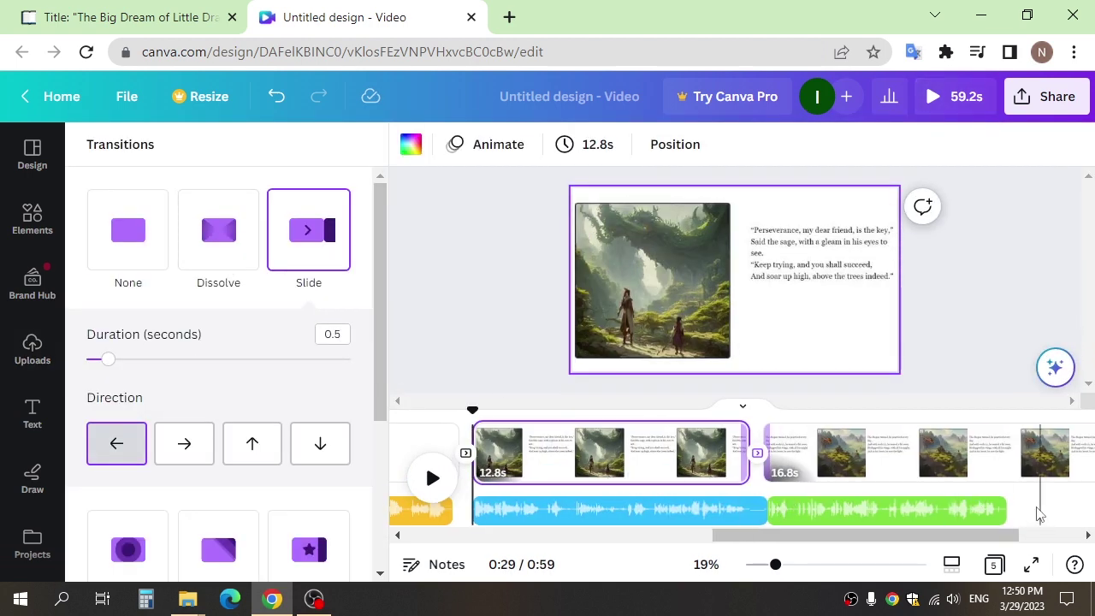
left_click(433, 478)
left_click_drag(796, 536, 908, 536)
left_click(788, 453)
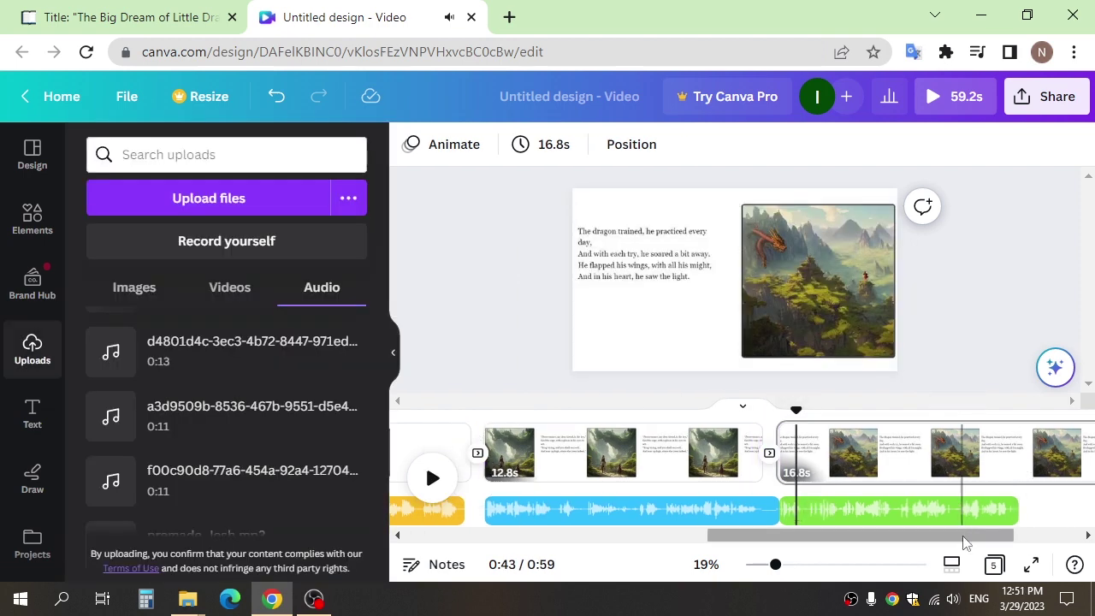
Step: Trim the dragon training page to 11.3 seconds to match the end of its narration
left_click_drag(978, 536, 1038, 537)
left_click_drag(991, 460, 866, 466)
left_click_drag(720, 538, 1061, 540)
left_click(787, 414)
left_click_drag(720, 537, 1010, 547)
left_click(1032, 502)
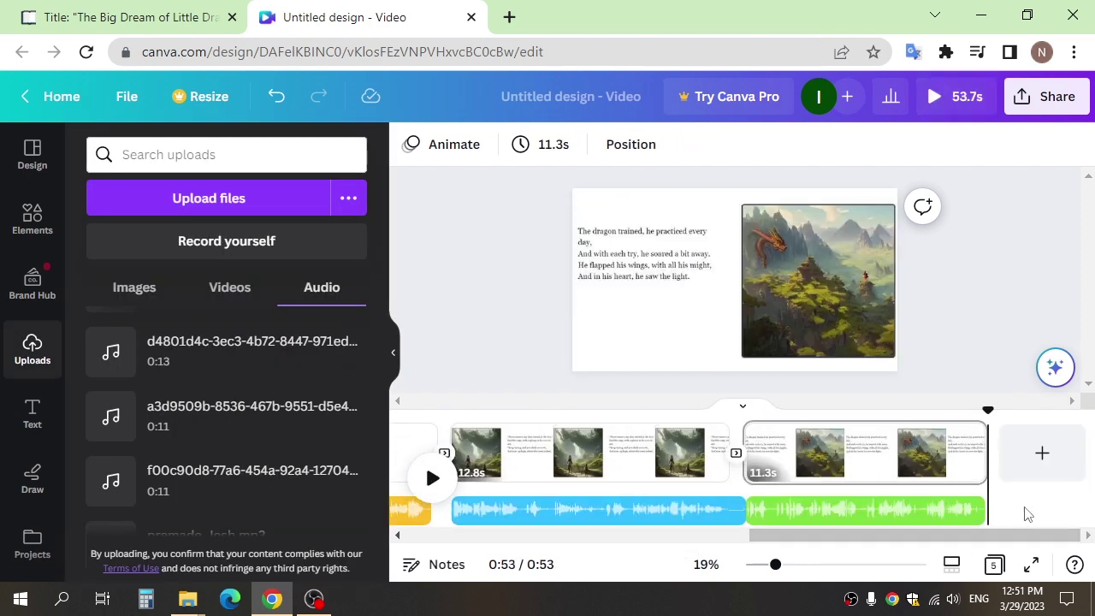
Step: Add a new page after the dragon training page and insert the uploaded image of the group in the land of the sky
left_click(144, 299)
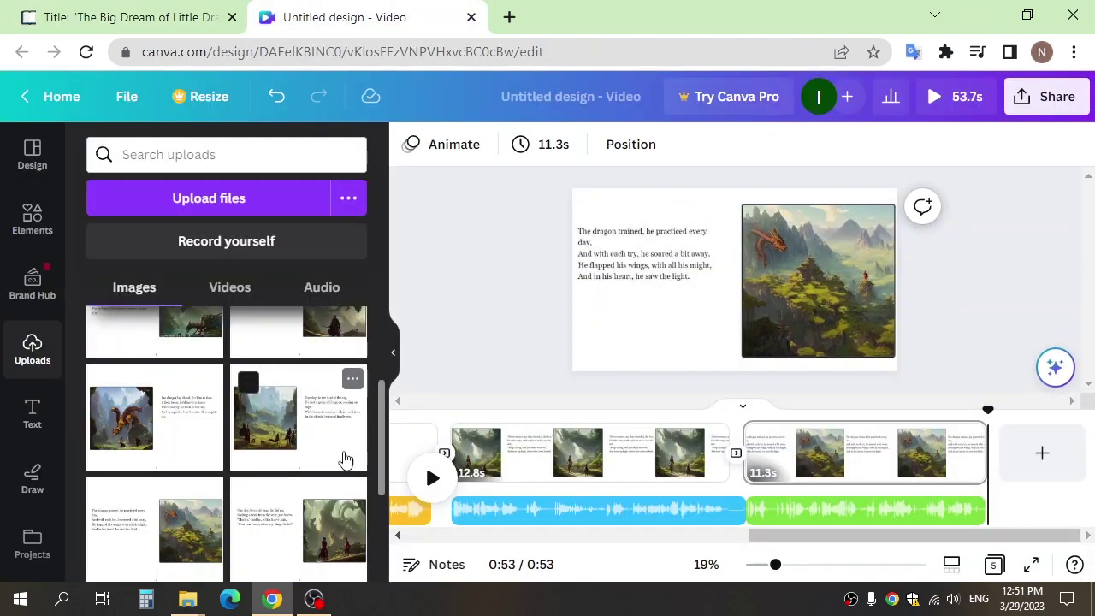
left_click(1042, 454)
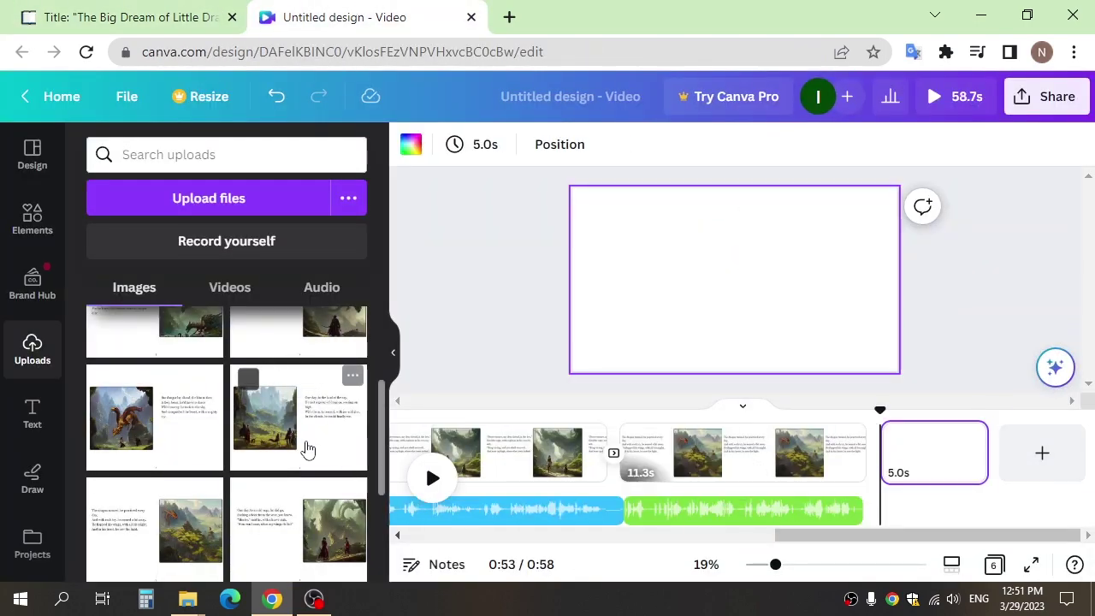
left_click(306, 428)
Step: Enlarge and position the land of the sky image to fill its page, checking it against the story on Once Upon a Bot
left_click_drag(648, 280, 534, 382)
left_click_drag(629, 297, 675, 297)
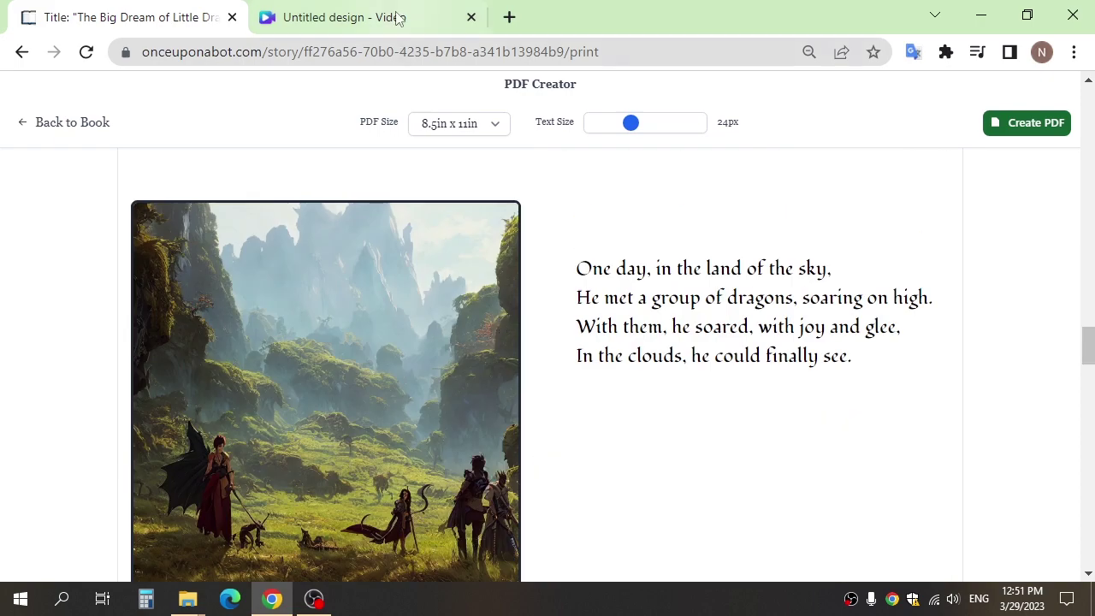
left_click(396, 14)
left_click_drag(590, 346, 536, 371)
left_click_drag(613, 332, 651, 317)
left_click(962, 351)
Step: Lengthen the land of the sky page to 21.4 seconds and audition the uploaded narrations for its matching audio
left_click_drag(986, 486, 853, 475)
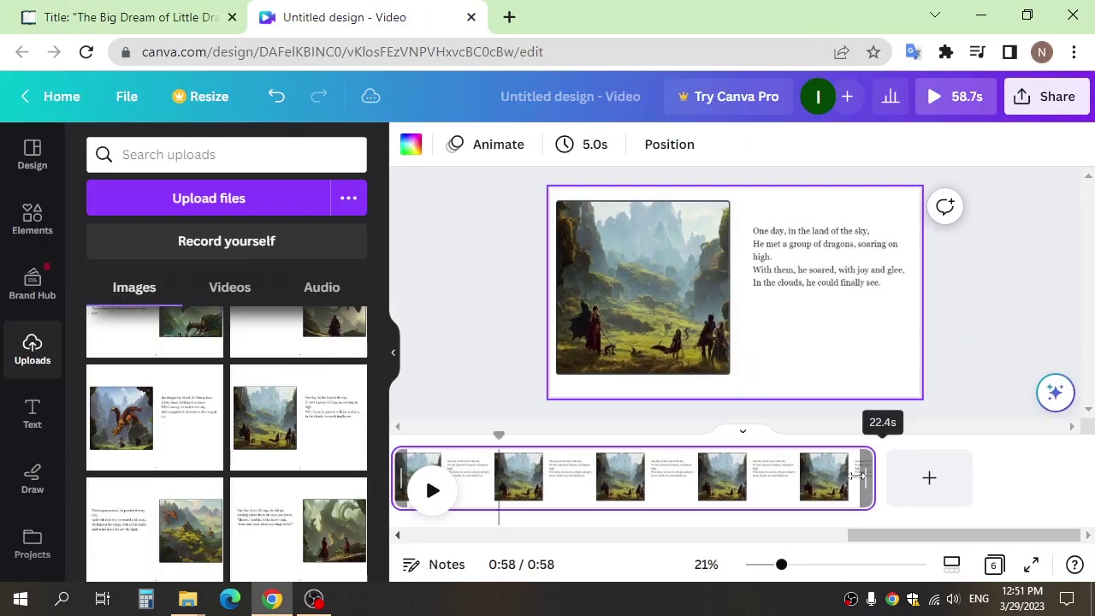
left_click(322, 287)
scroll(226, 428, "down", 4)
left_click(109, 431)
left_click(113, 354)
left_click(111, 481)
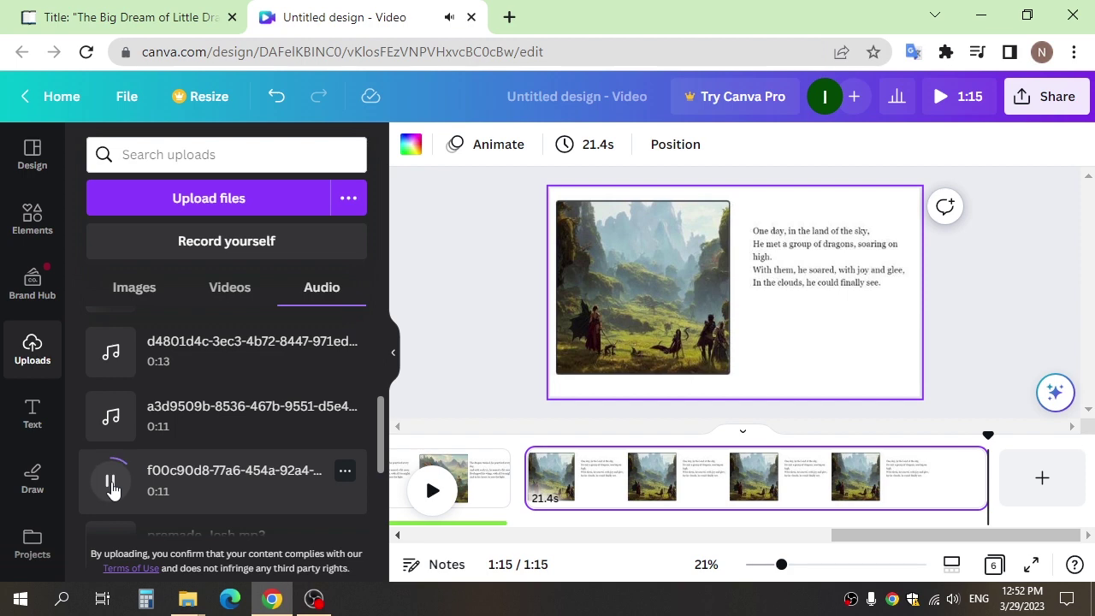
Step: Add the f00c90d8 narration under the land of the sky page and trim the page to 11.9 seconds
left_click_drag(111, 485, 903, 511)
left_click_drag(1005, 536, 1039, 537)
left_click_drag(1019, 452, 808, 458)
mouse_move(898, 537)
left_mouse_down()
mouse_move(788, 548)
mouse_move(675, 537)
mouse_move(511, 545)
mouse_move(911, 534)
left_mouse_up()
left_click(1014, 255)
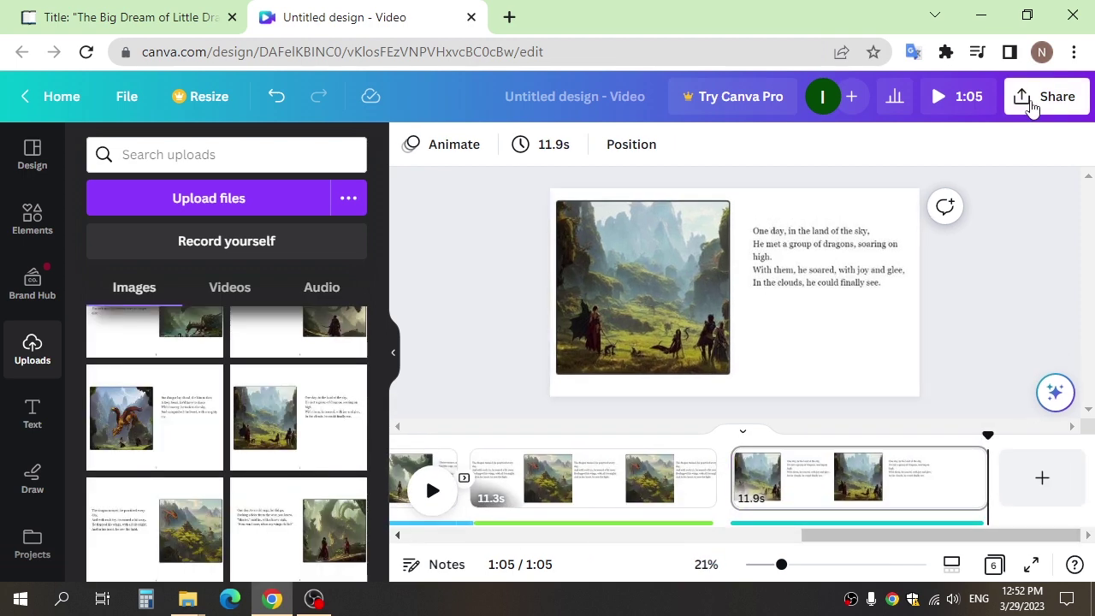
Step: Open the download settings for the assembled video
left_click(1032, 104)
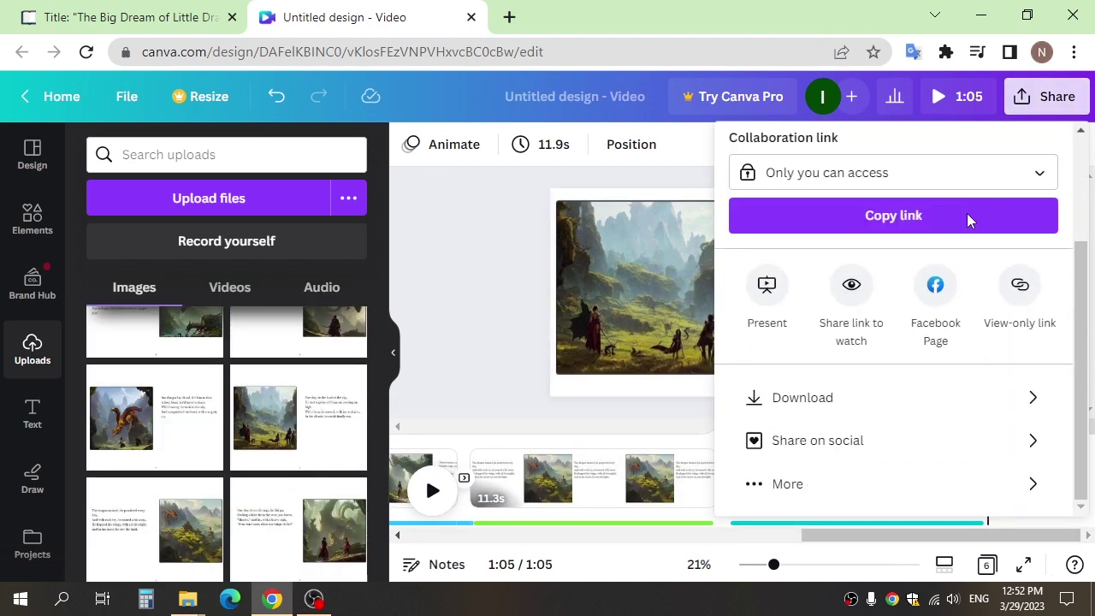
left_click(826, 398)
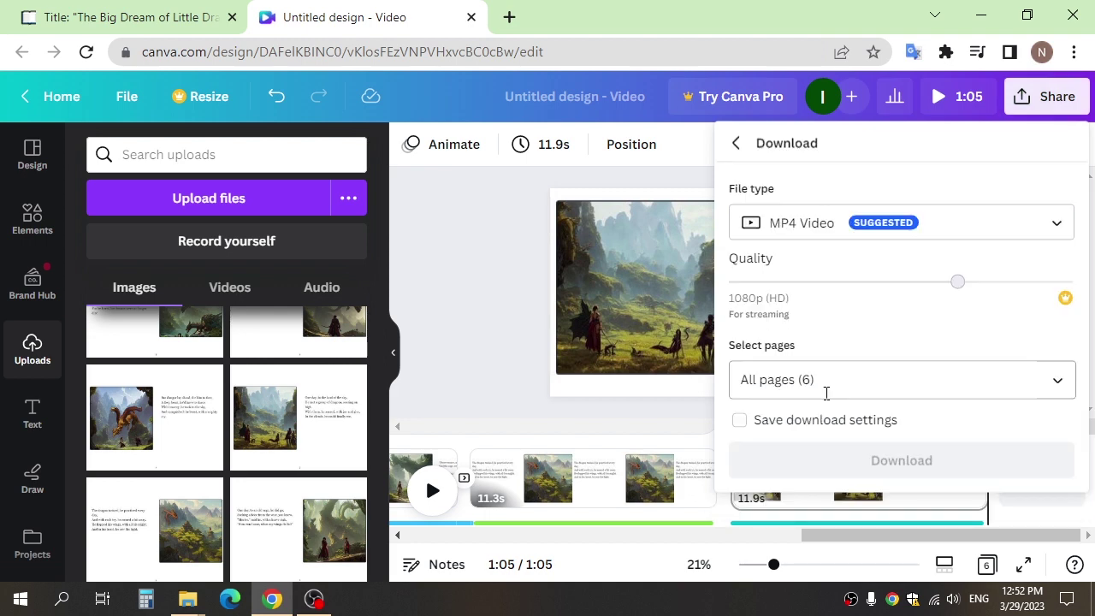